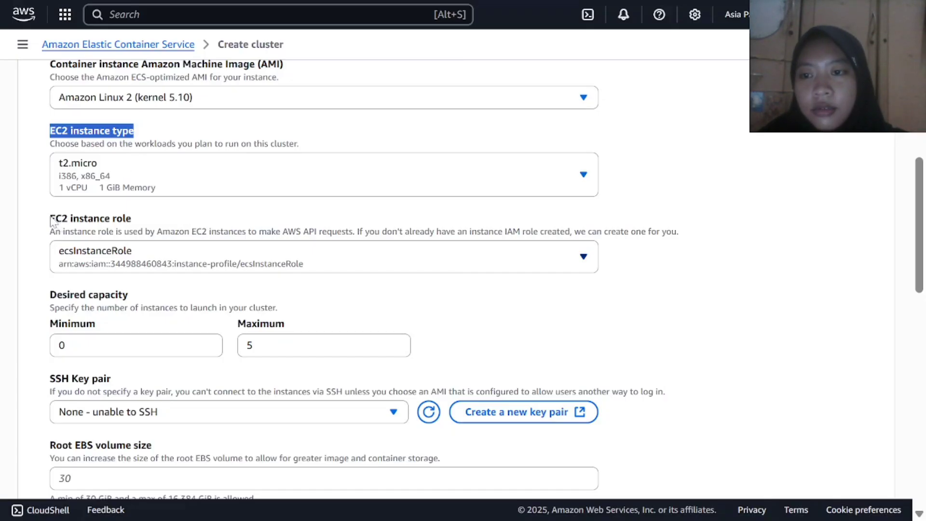
Choose ecsInstanceRole as the EC2 instance role for the cluster
scroll(73, 232, "down", 2)
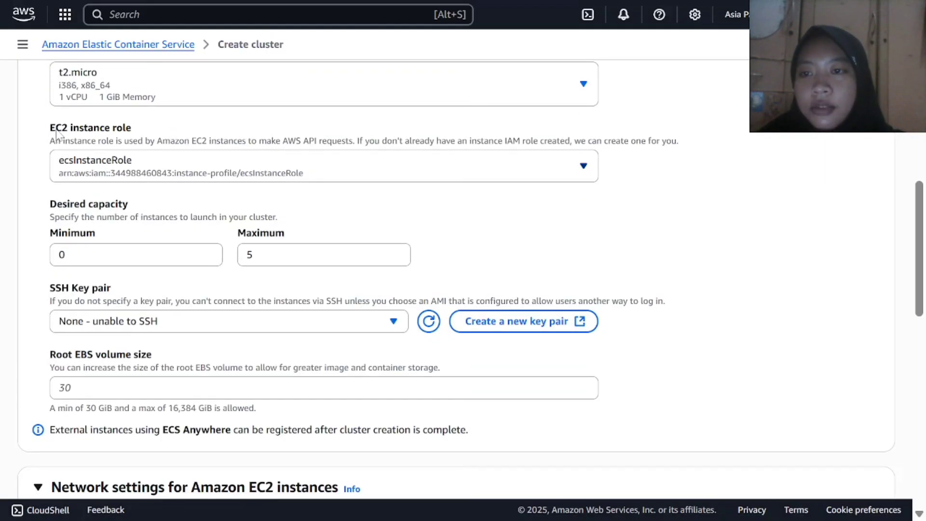
left_click(186, 170)
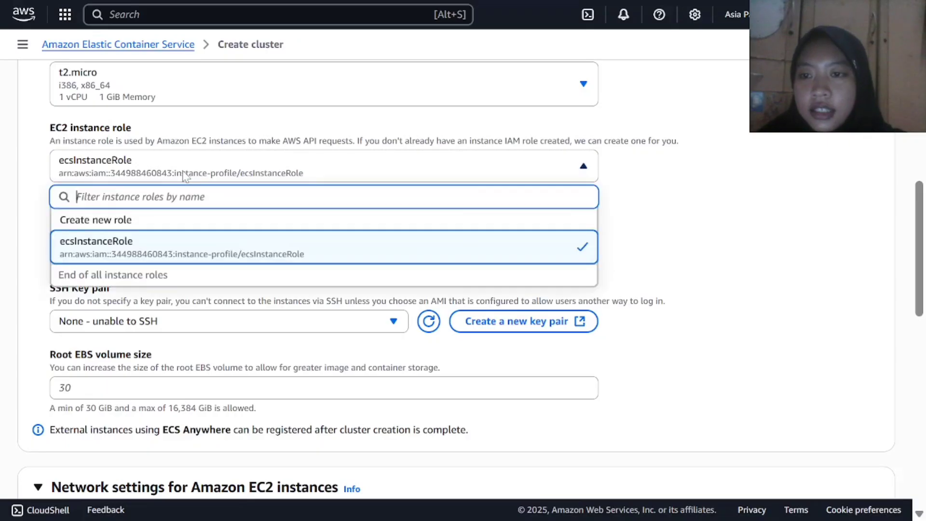
left_click(198, 160)
left_click(198, 160)
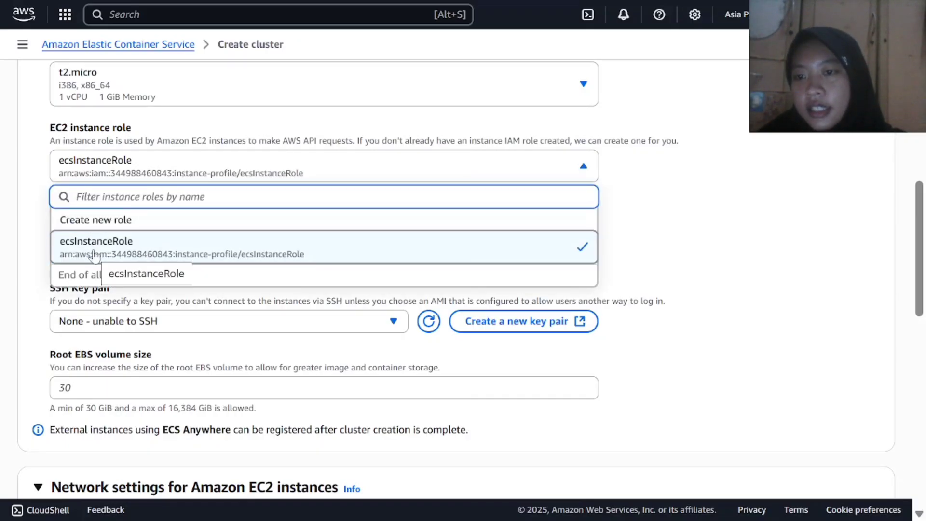
left_click(99, 251)
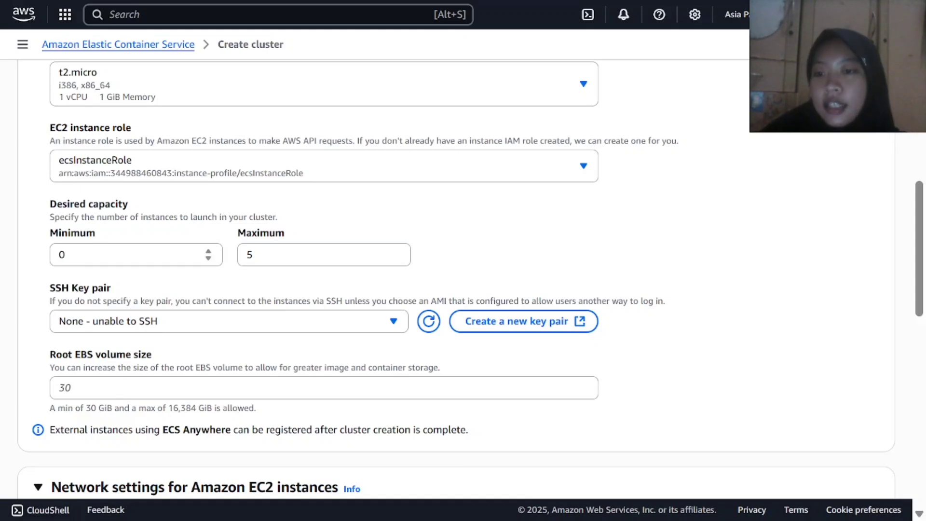
Set the minimum desired capacity of the cluster to 1 instance
left_click(65, 255)
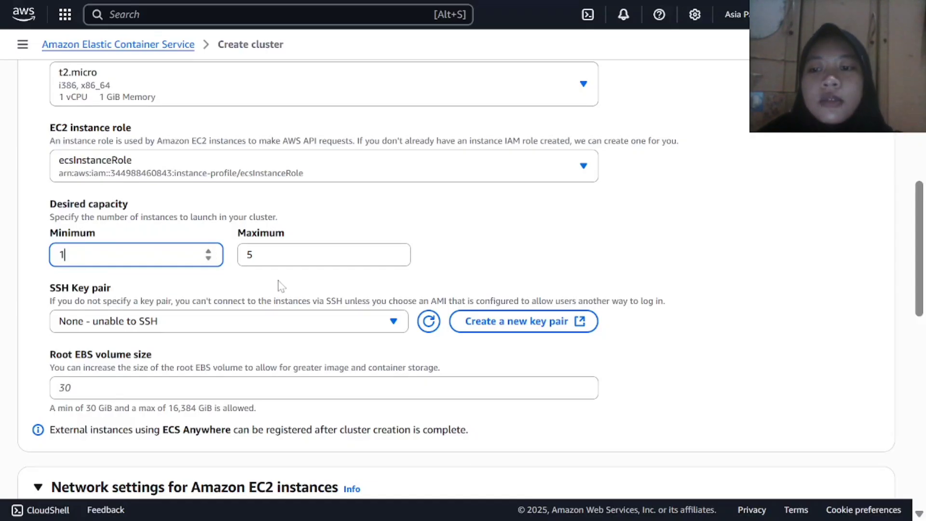
scroll(235, 285, "down", 2)
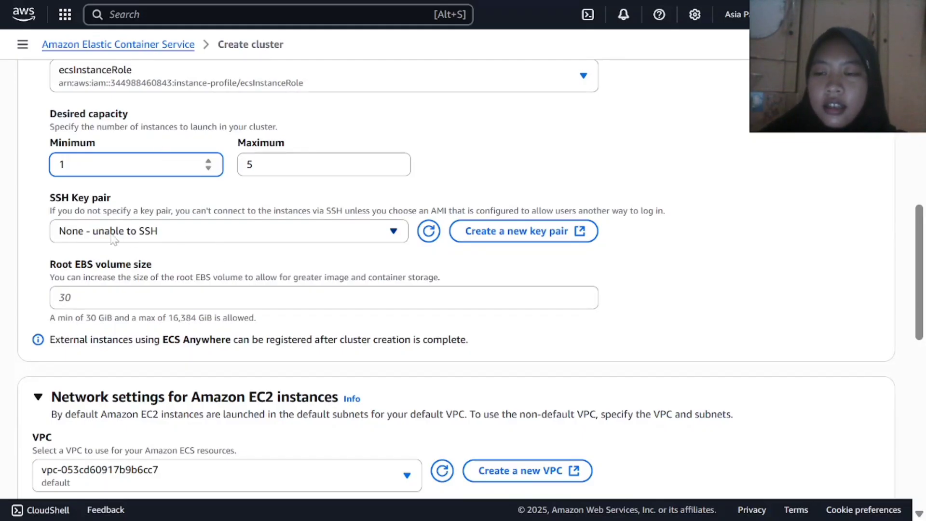
scroll(176, 238, "down", 3)
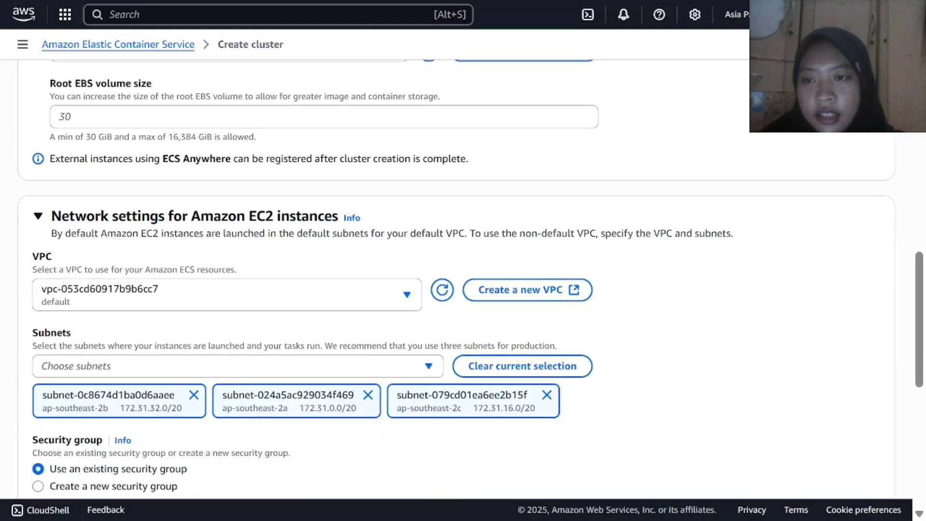
scroll(463, 280, "up", 2)
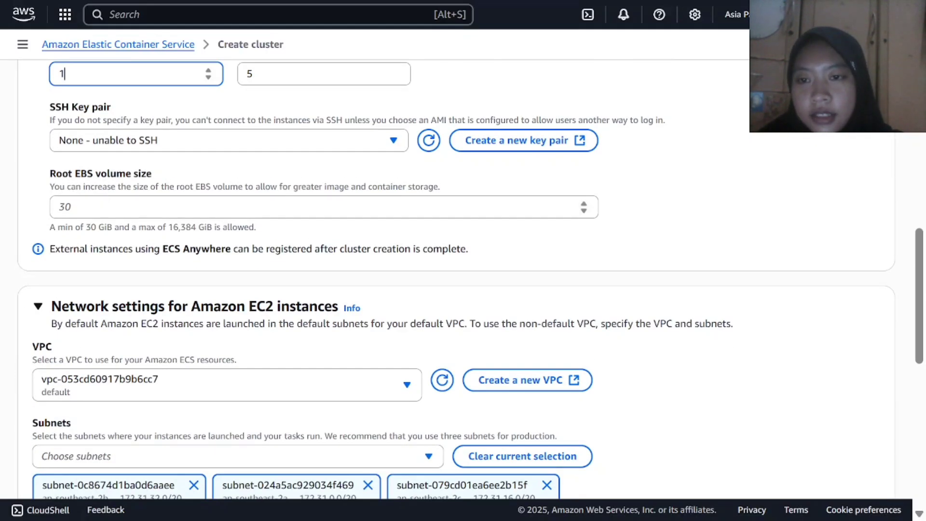
left_click(324, 207)
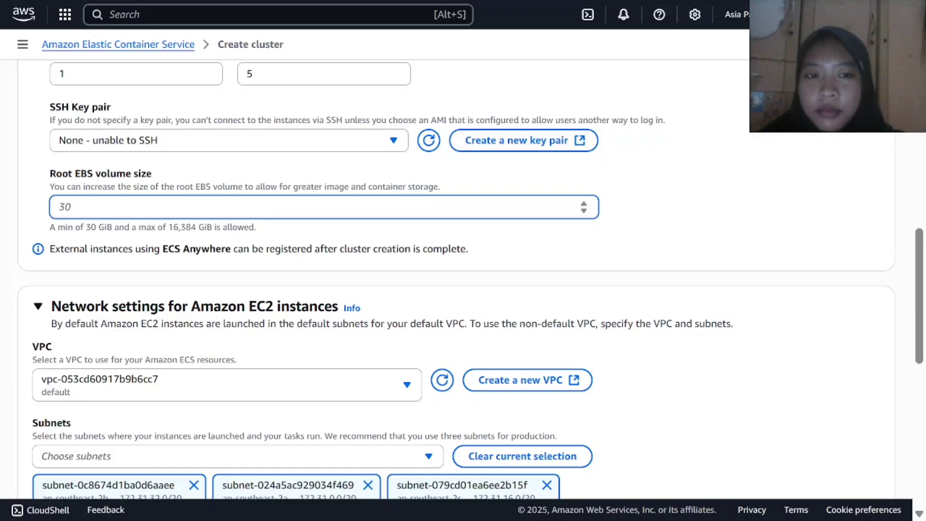
Deselect the ap-southeast-2b and ap-southeast-2a subnets in the network settings and select both again
scroll(148, 268, "down", 2)
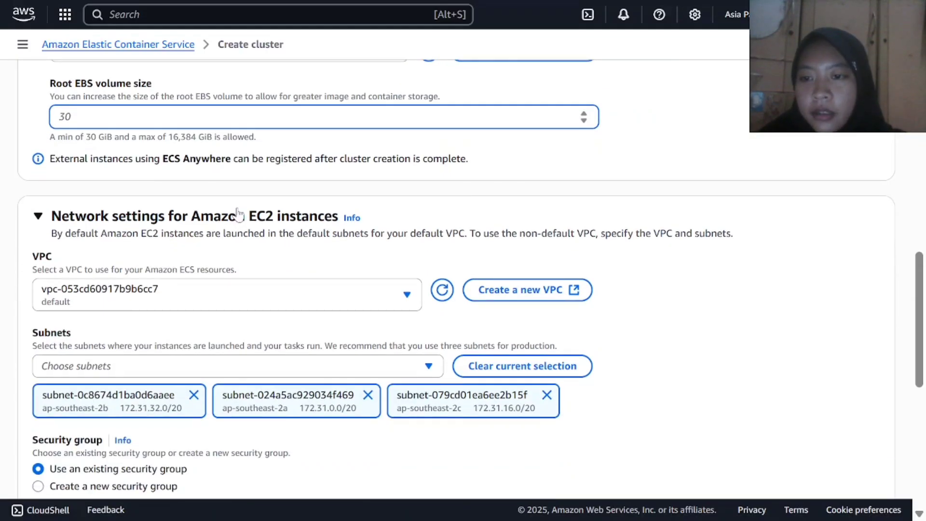
scroll(238, 214, "down", 2)
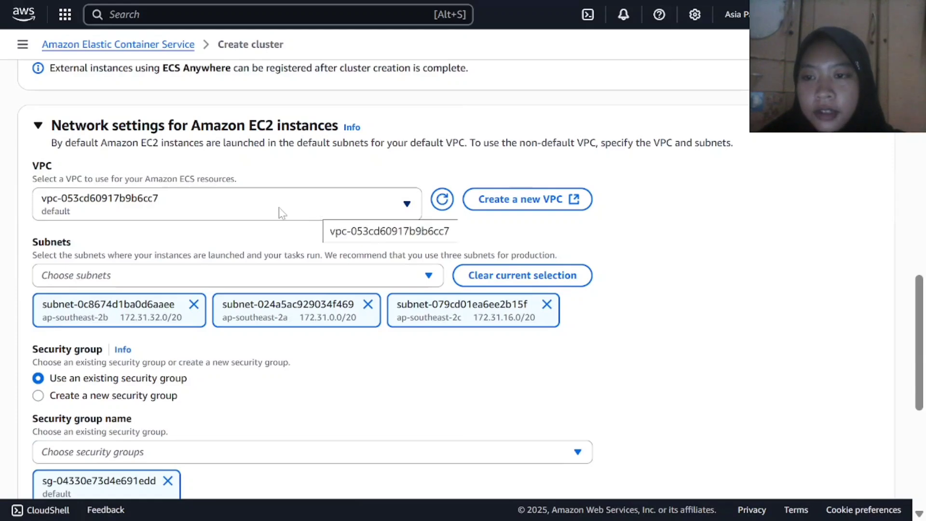
scroll(117, 198, "down", 2)
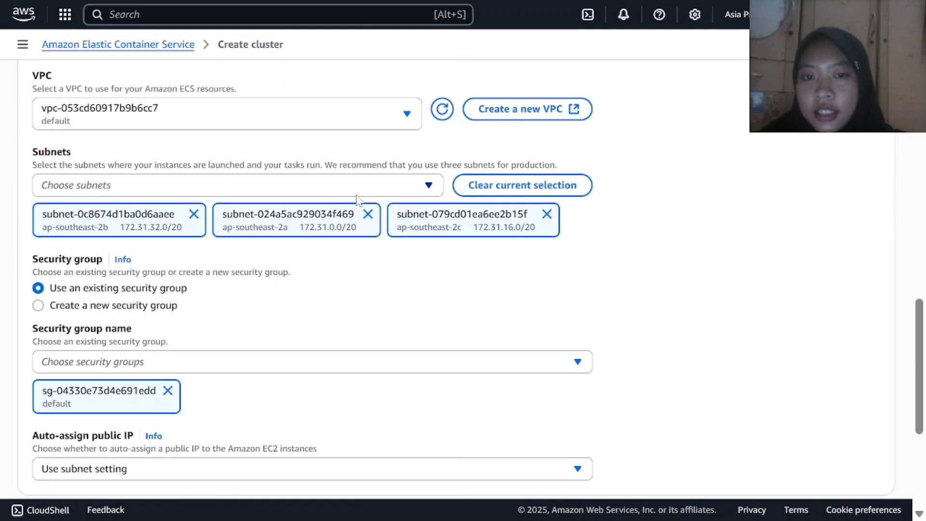
left_click(428, 188)
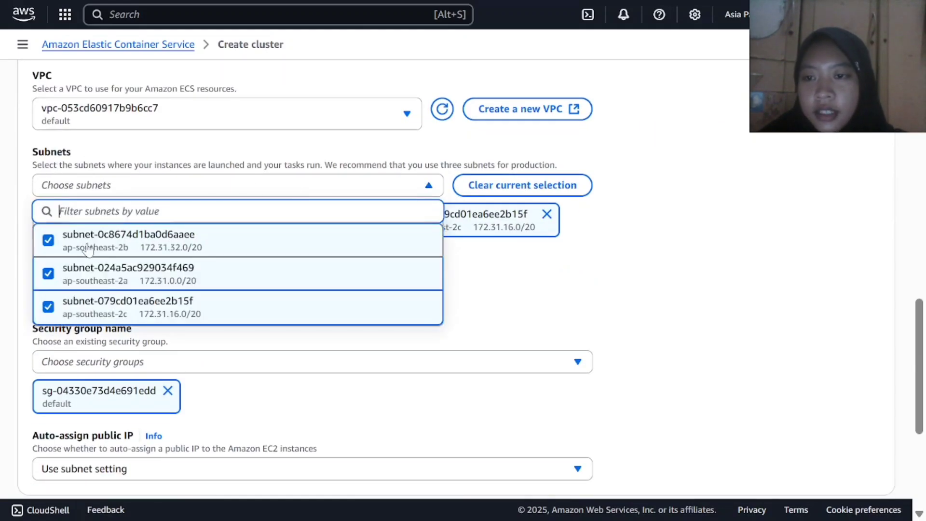
left_click(48, 240)
left_click(49, 274)
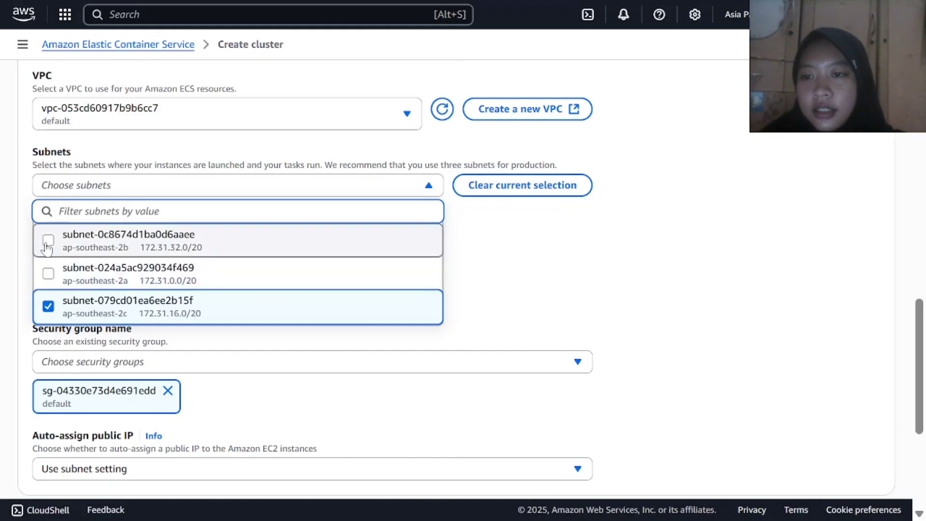
left_click(49, 240)
left_click(49, 273)
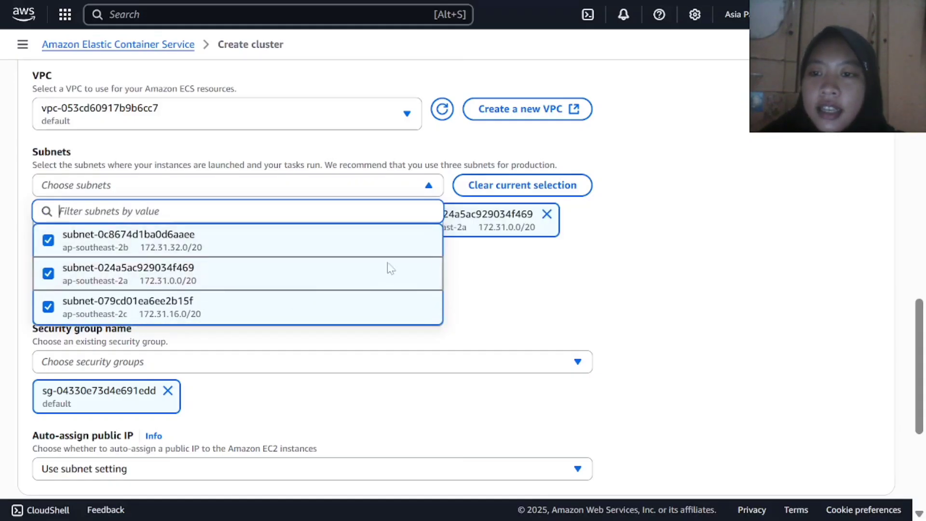
key("Escape")
Review the remaining network and optional settings and create the cluster
scroll(146, 285, "down", 2)
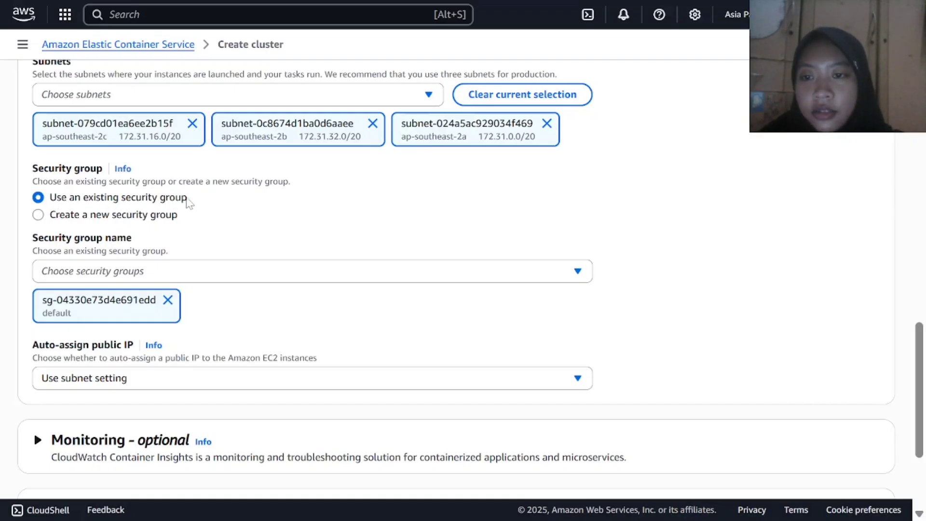
scroll(198, 205, "down", 4)
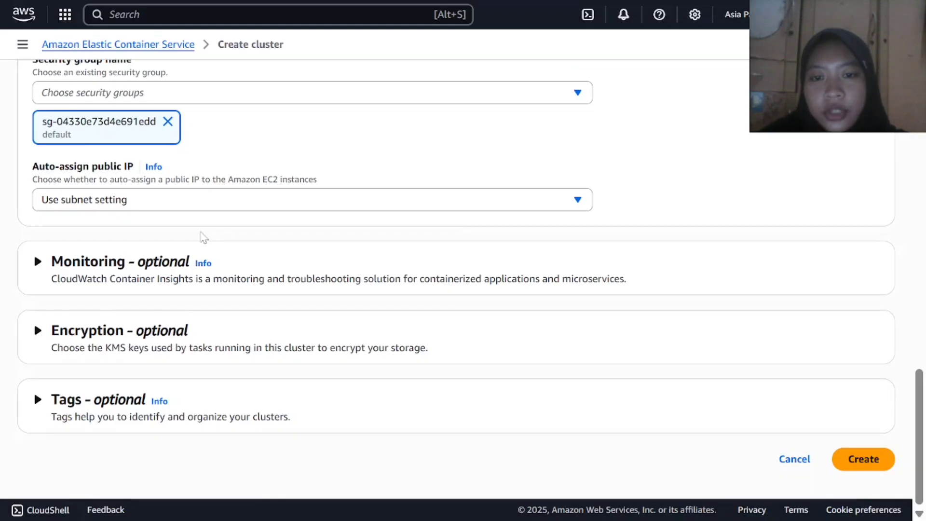
scroll(598, 312, "up", 7)
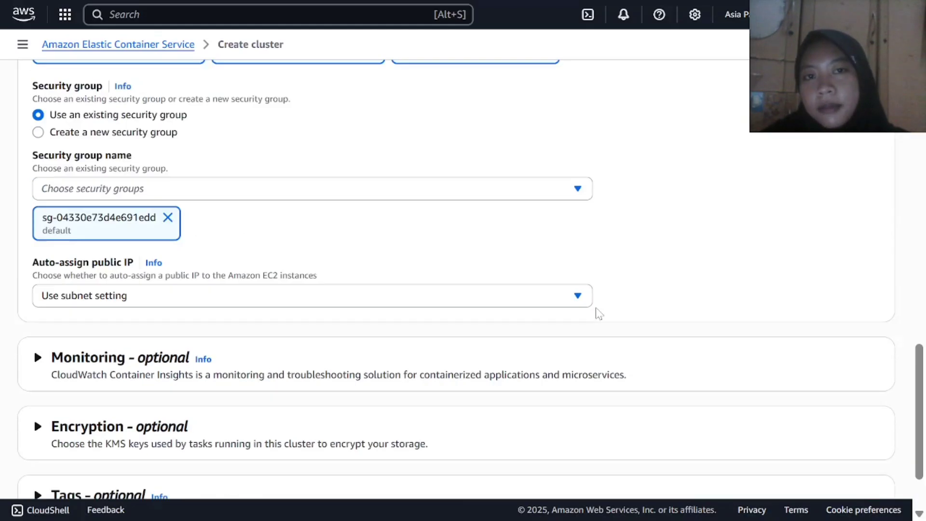
scroll(600, 316, "down", 7)
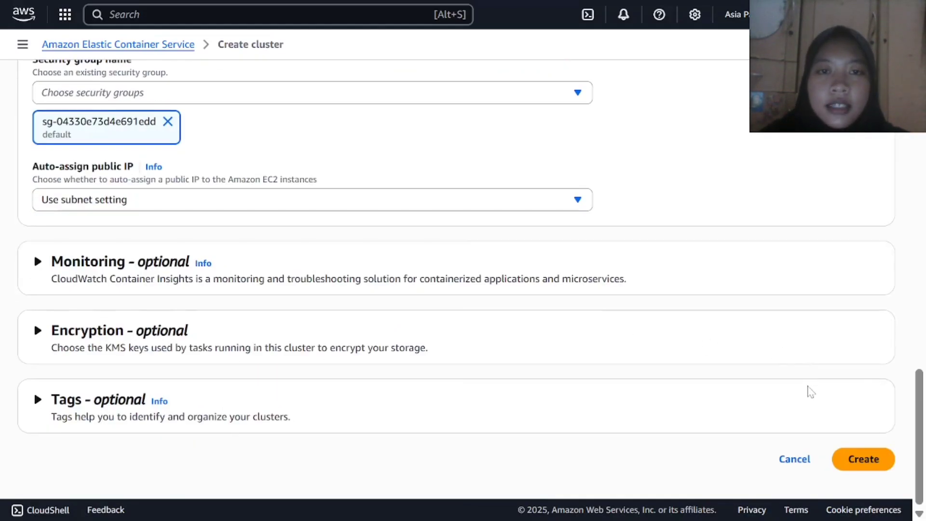
left_click(855, 460)
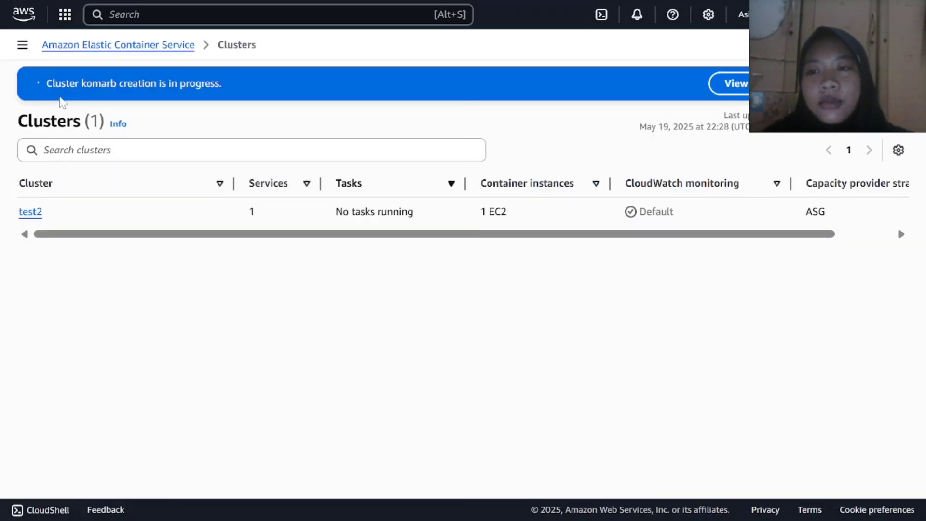
left_click_drag(45, 84, 227, 91)
left_click_drag(357, 264, 216, 250)
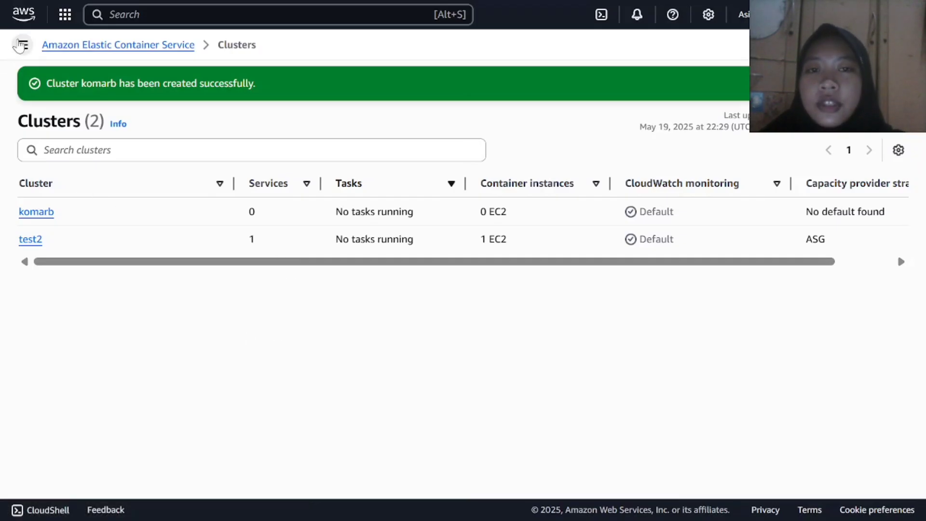
Go to the ECS task definitions and start a new task definition without JSON, with the side navigation collapsed
left_click(20, 45)
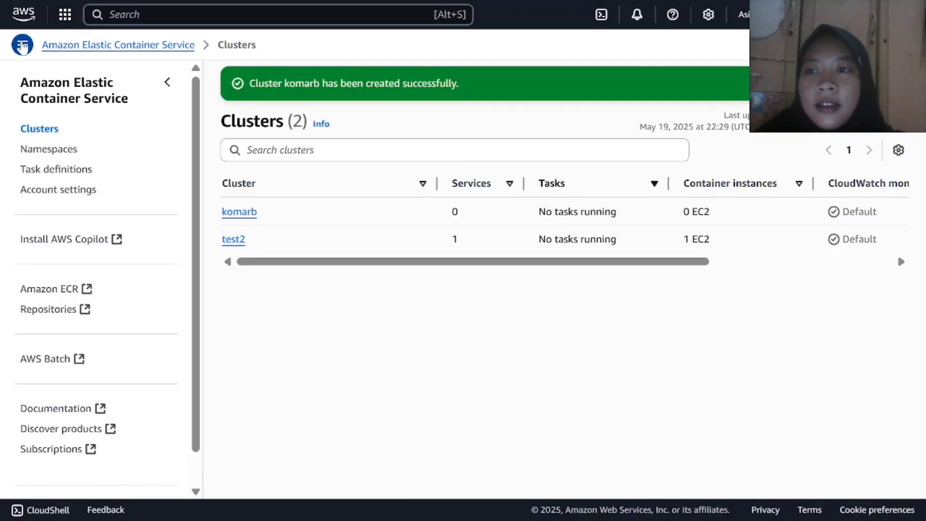
left_click(19, 45)
left_click(22, 46)
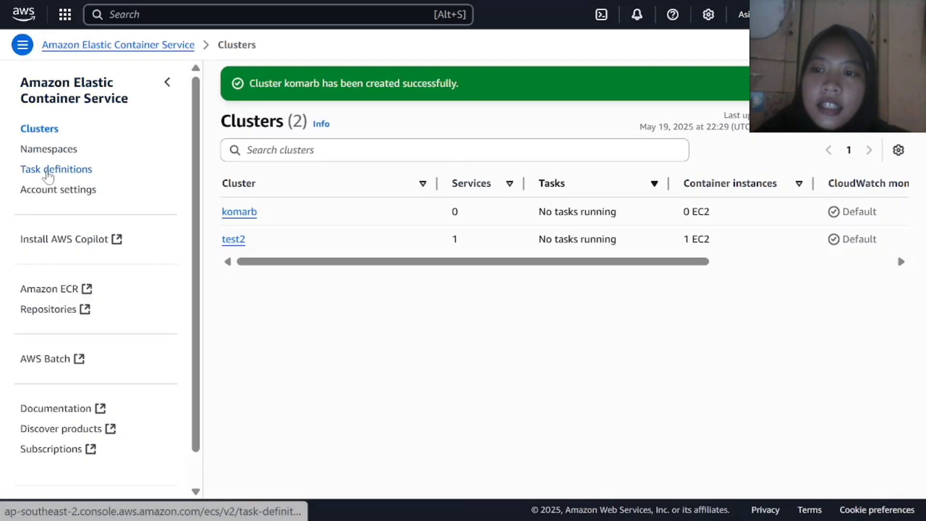
left_click(54, 179)
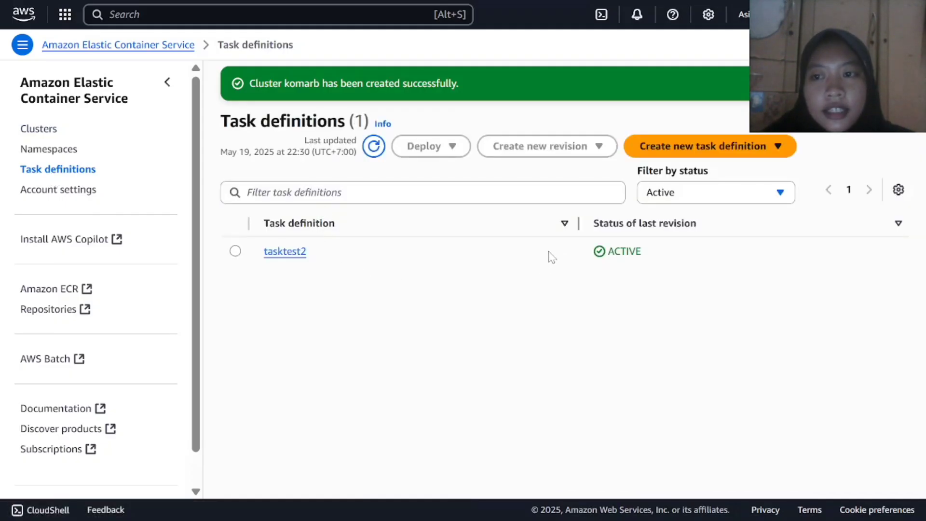
left_click(685, 148)
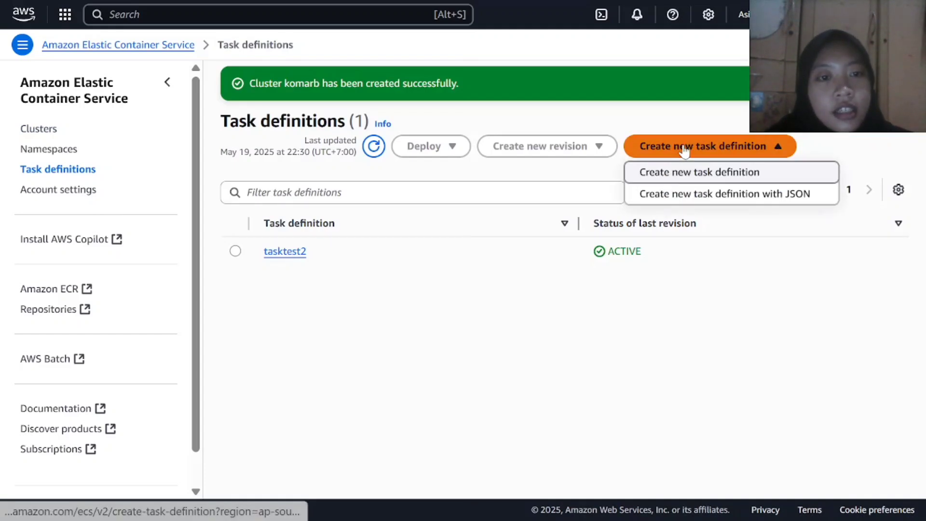
left_click(684, 176)
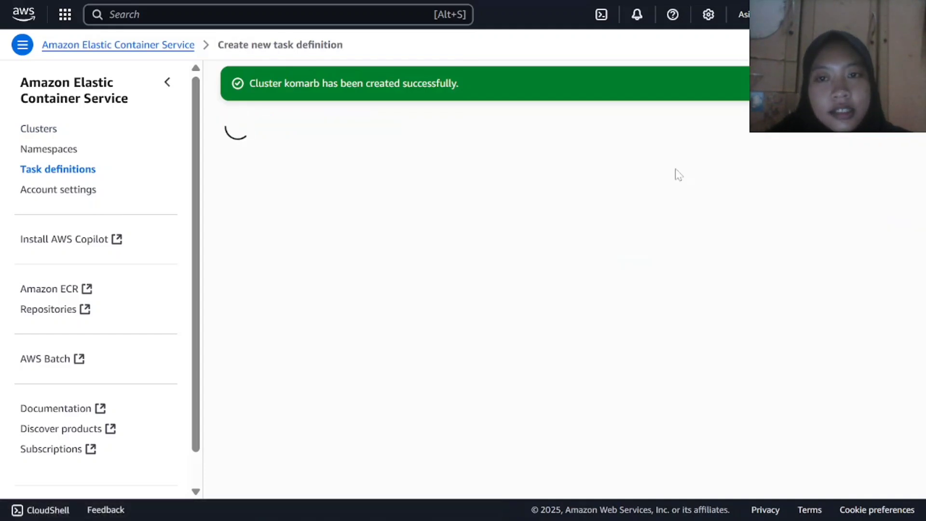
left_click(170, 81)
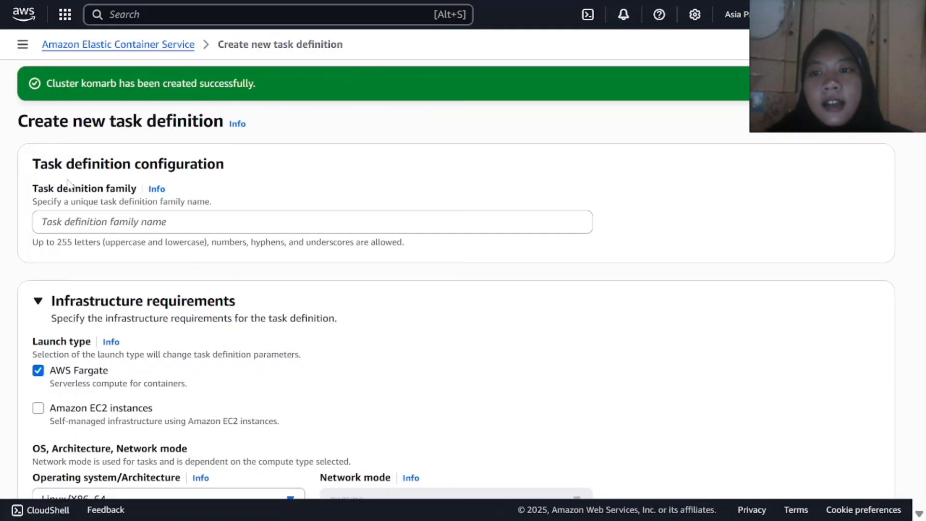
Name the task definition family taskkomarb
left_click_drag(38, 189, 137, 188)
left_click(144, 222)
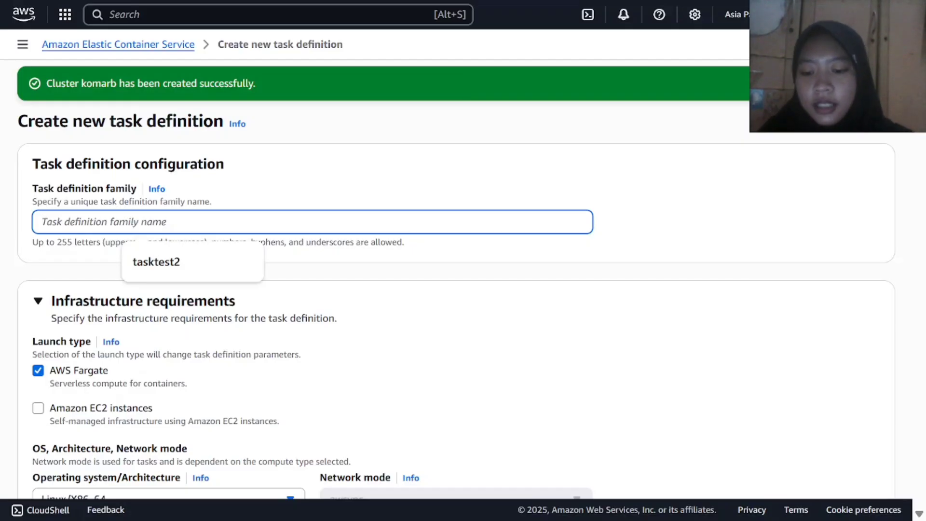
type("taskkomarb")
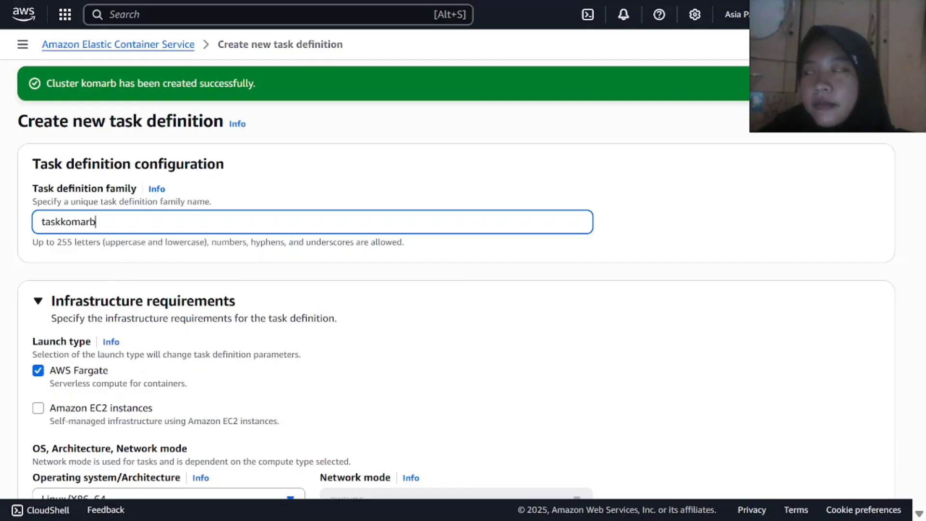
Set the launch type in the infrastructure requirements to Amazon EC2 instances only, removing AWS Fargate
scroll(109, 199, "down", 2)
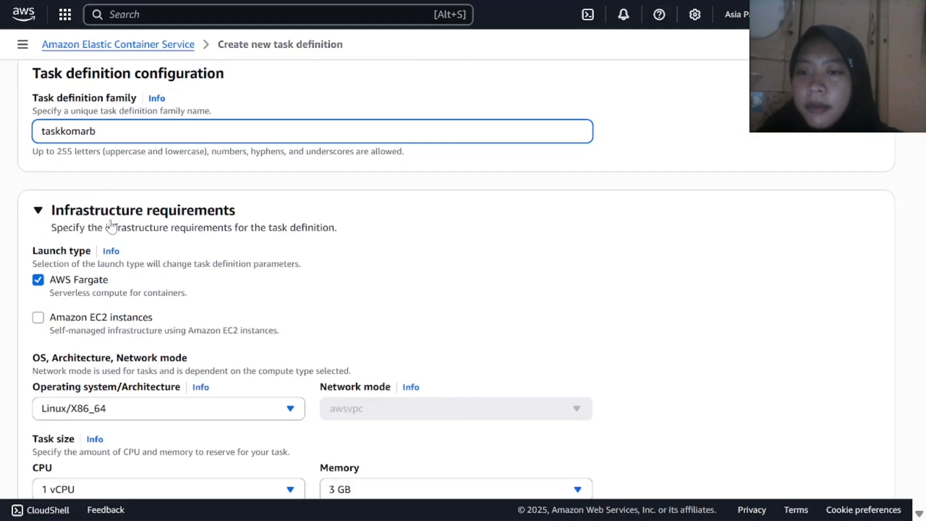
left_click_drag(65, 214, 152, 212)
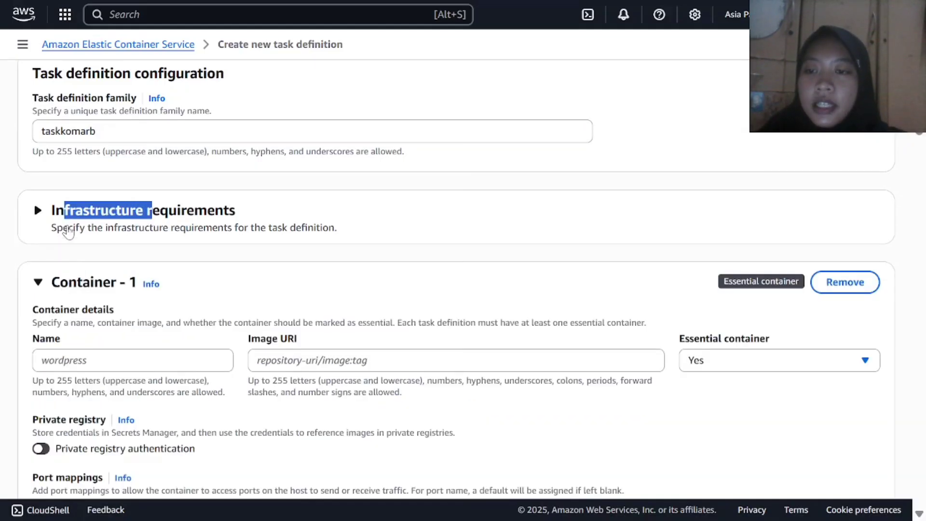
left_click(37, 209)
left_click(38, 318)
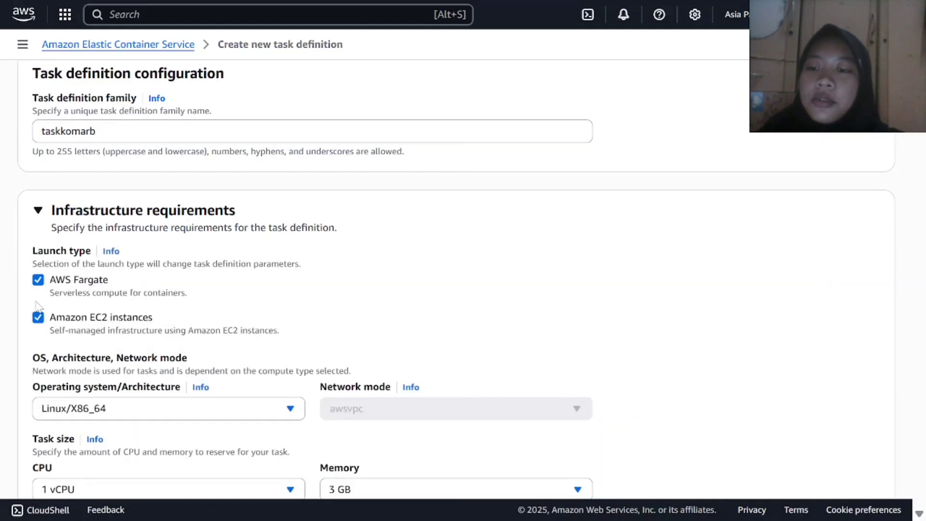
left_click(38, 280)
Keep Linux/X86_64 as the operating system/architecture and select awsvpc as the network mode
scroll(147, 257, "down", 2)
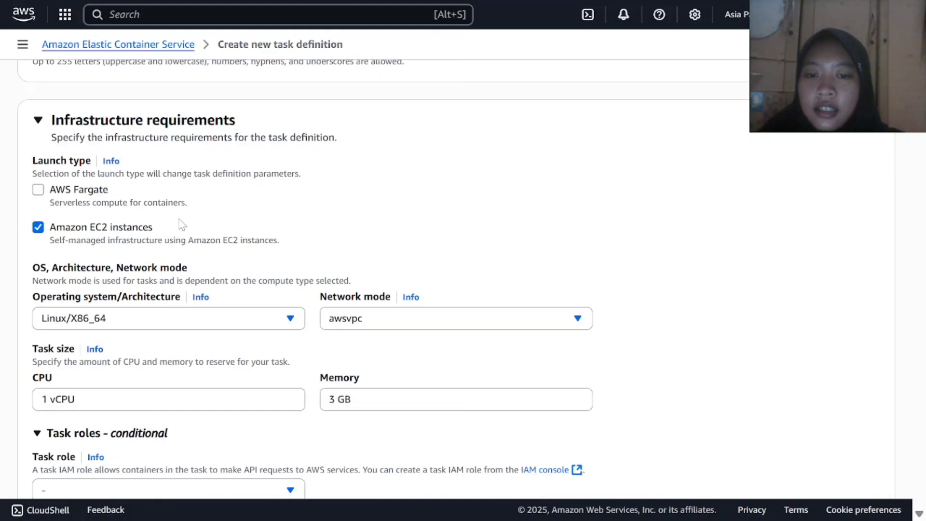
scroll(182, 225, "down", 2)
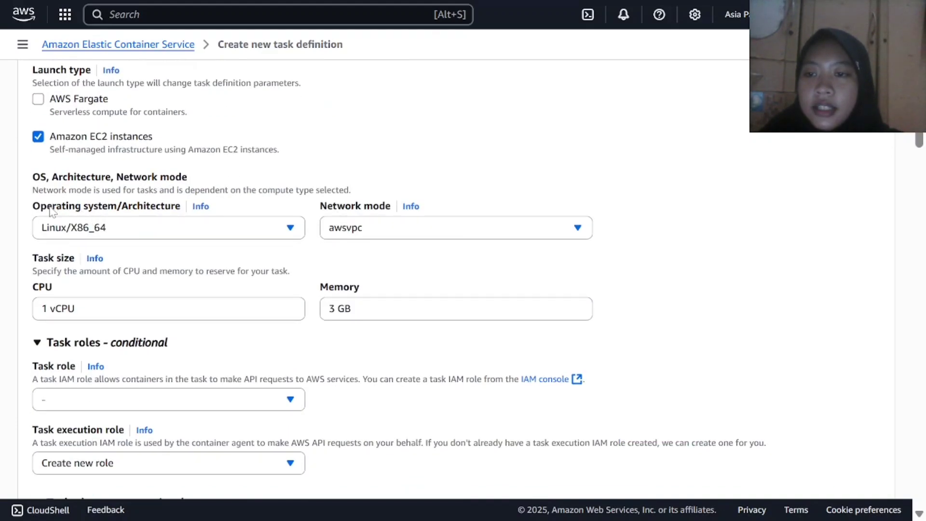
left_click(210, 235)
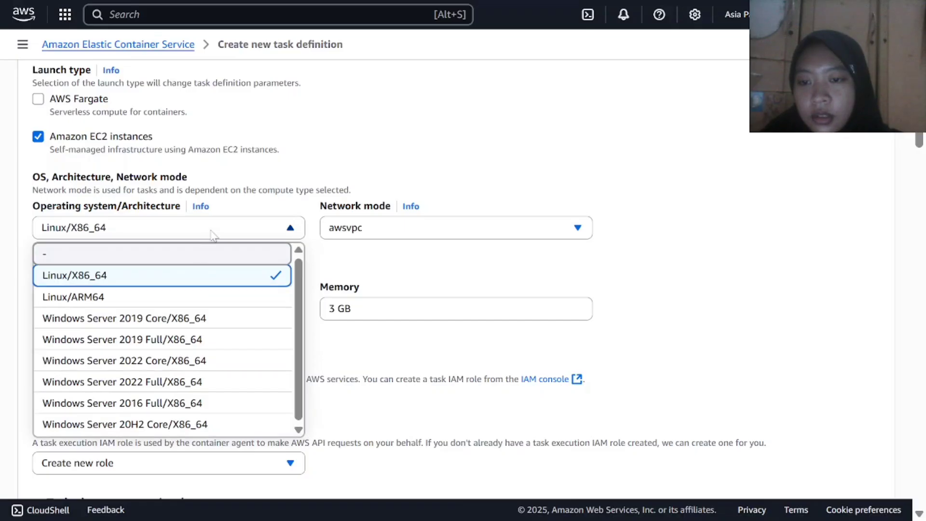
left_click(213, 235)
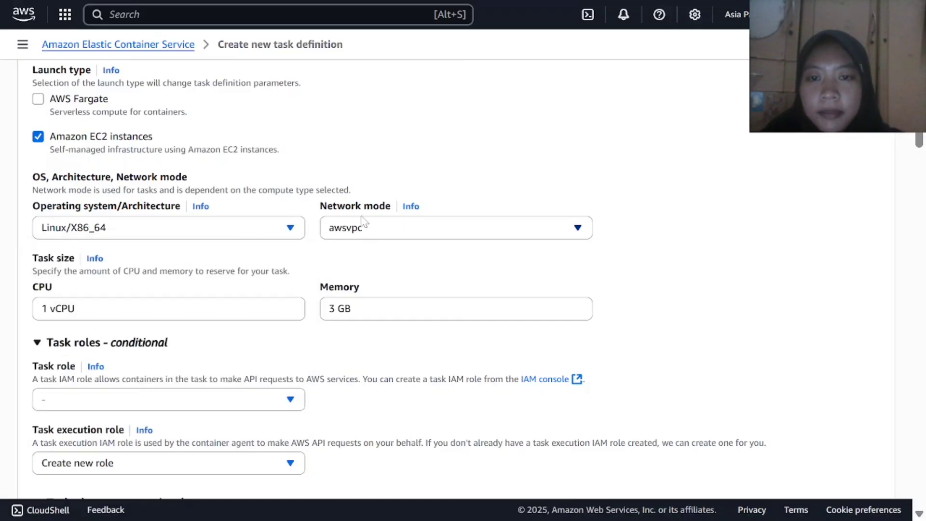
left_click(352, 236)
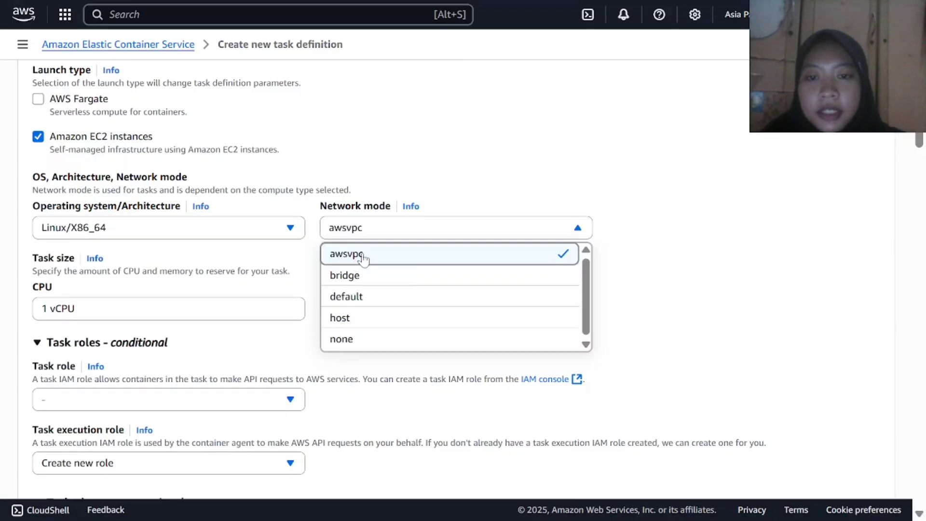
left_click(357, 261)
Set both the task role and the task execution role to None
scroll(135, 259, "down", 2)
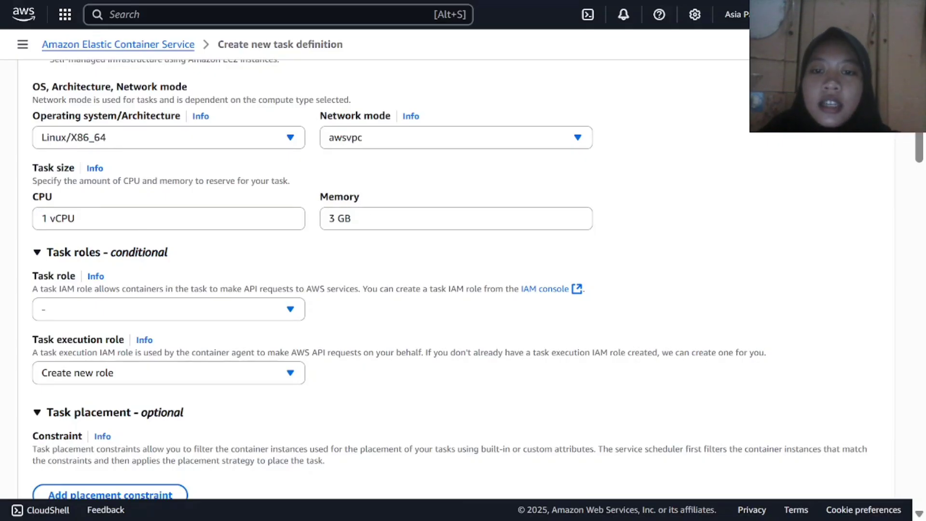
scroll(141, 267, "down", 2)
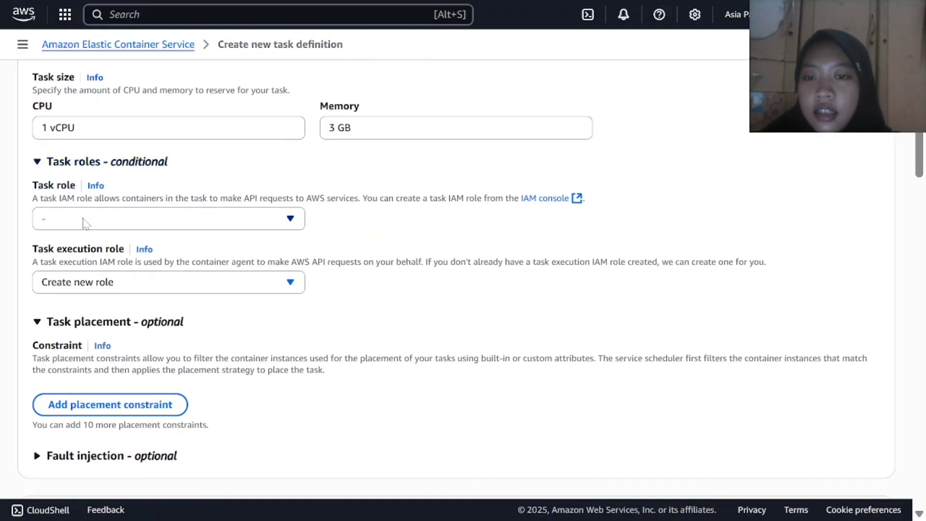
left_click(164, 221)
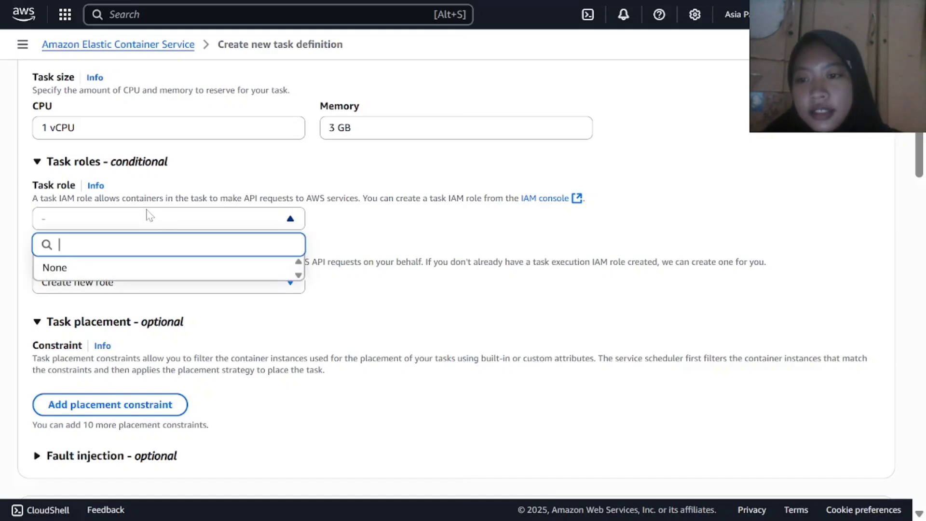
left_click(87, 269)
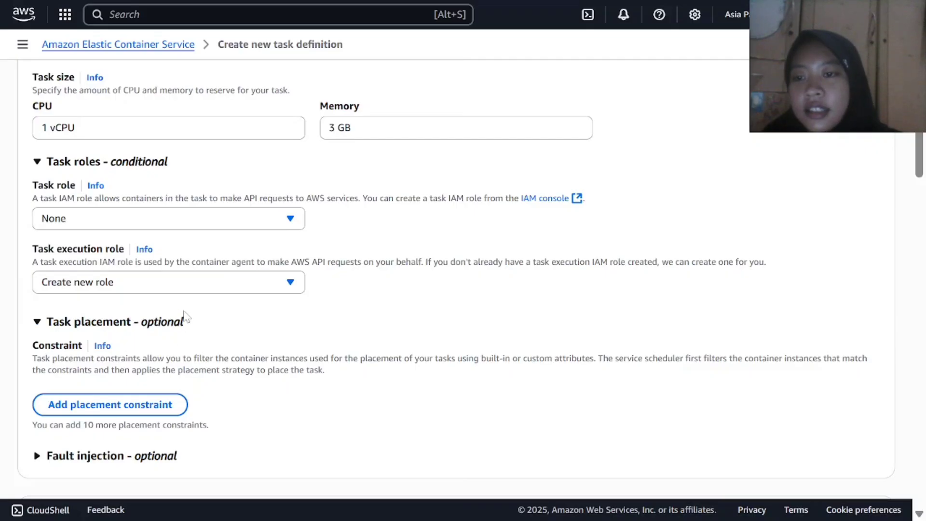
scroll(186, 317, "down", 2)
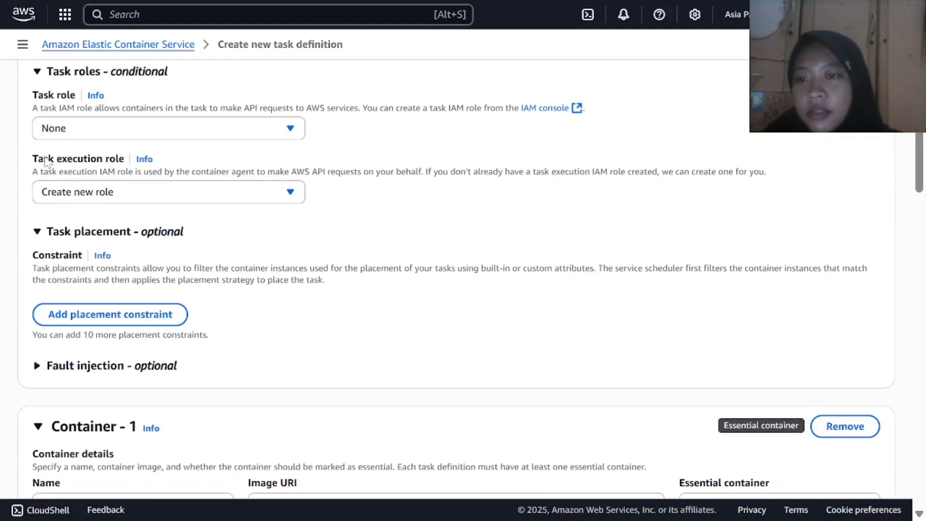
left_click(90, 195)
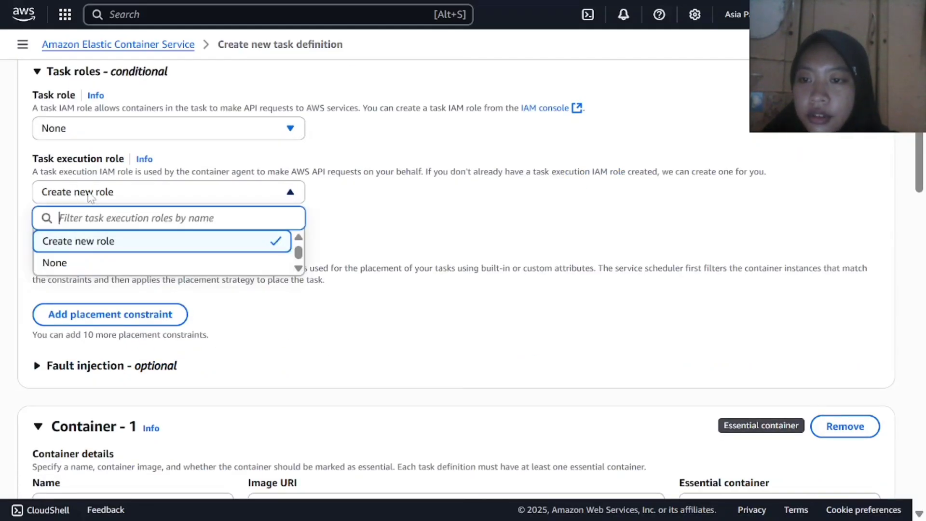
left_click(78, 264)
Name Container - 1 wordpress and set its image URI to httpd2.4
scroll(141, 275, "down", 2)
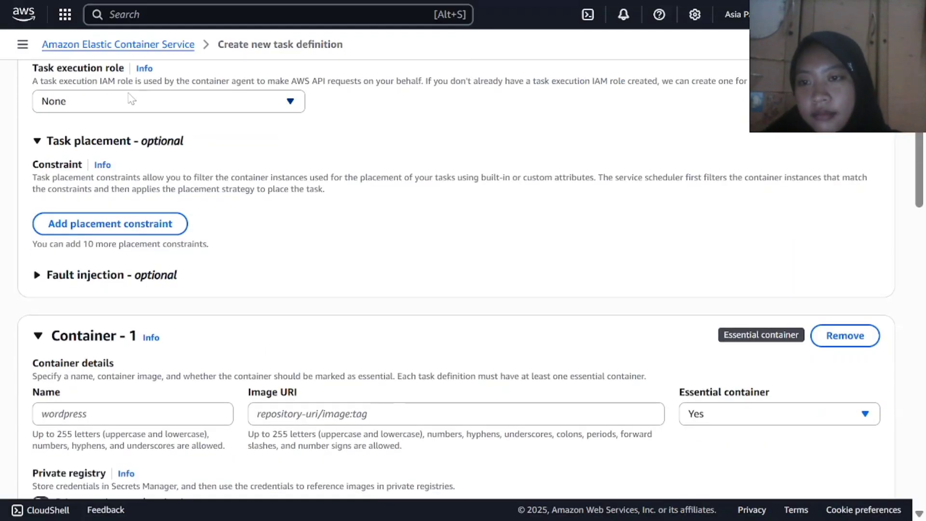
scroll(193, 211, "down", 2)
scroll(194, 211, "down", 2)
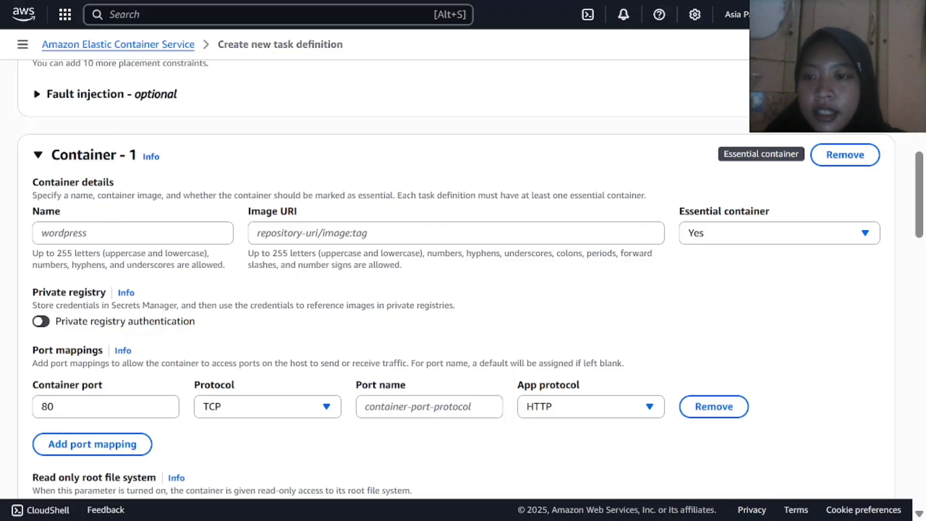
left_click(41, 233)
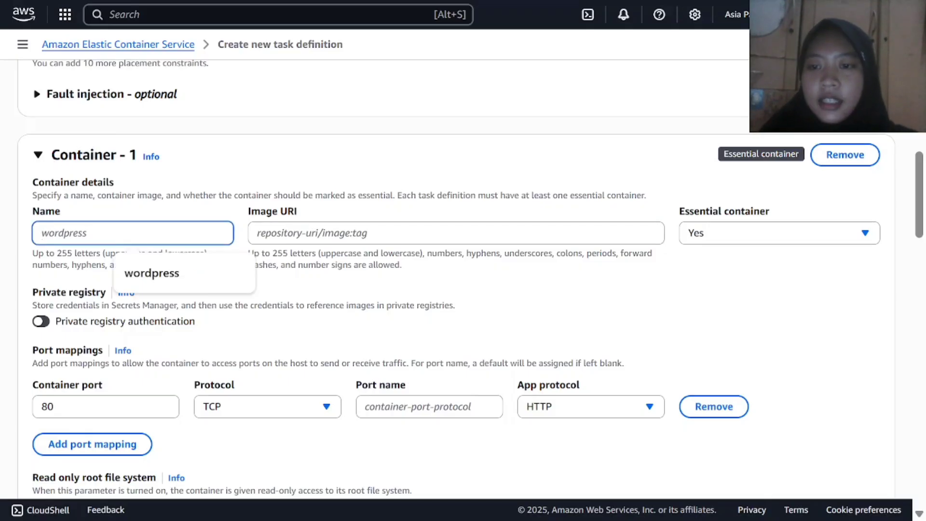
left_click(160, 274)
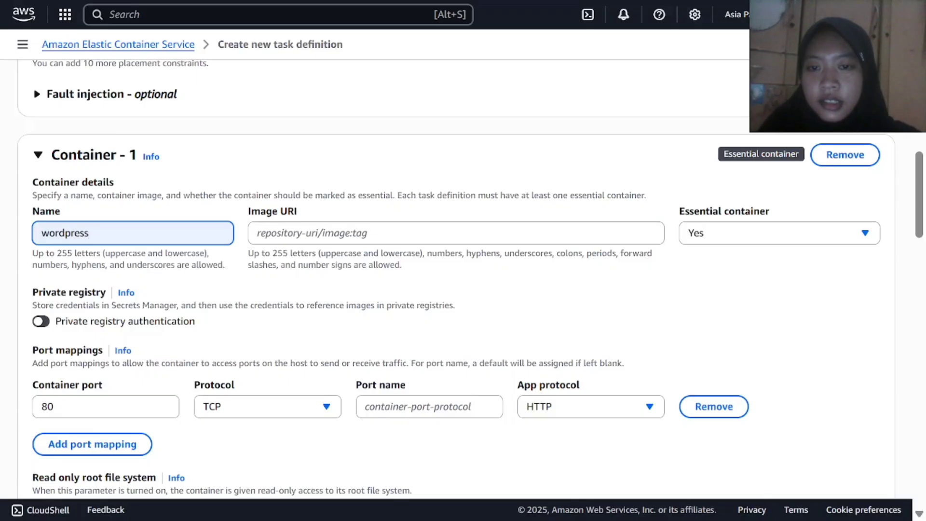
left_click(366, 233)
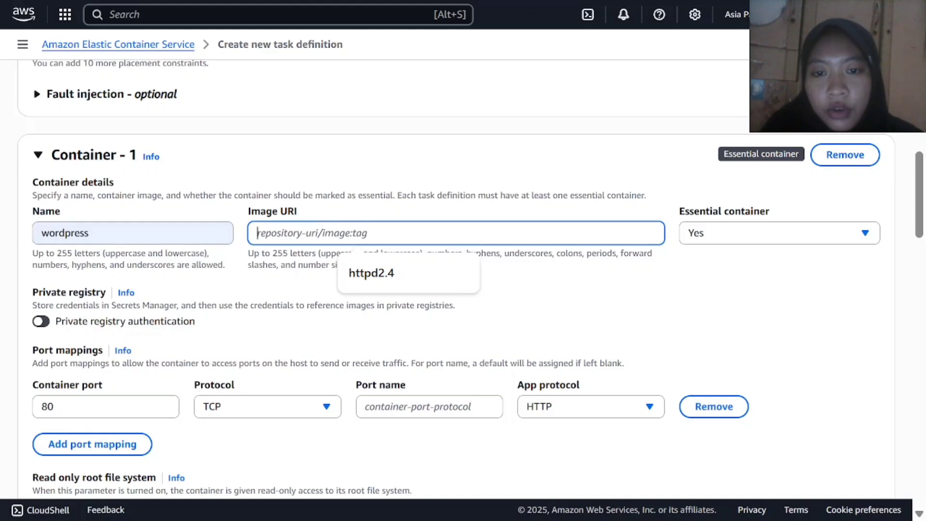
left_click(371, 273)
Keep container port 80 in the port mapping and set its port name to komarb_80_http
scroll(273, 289, "down", 2)
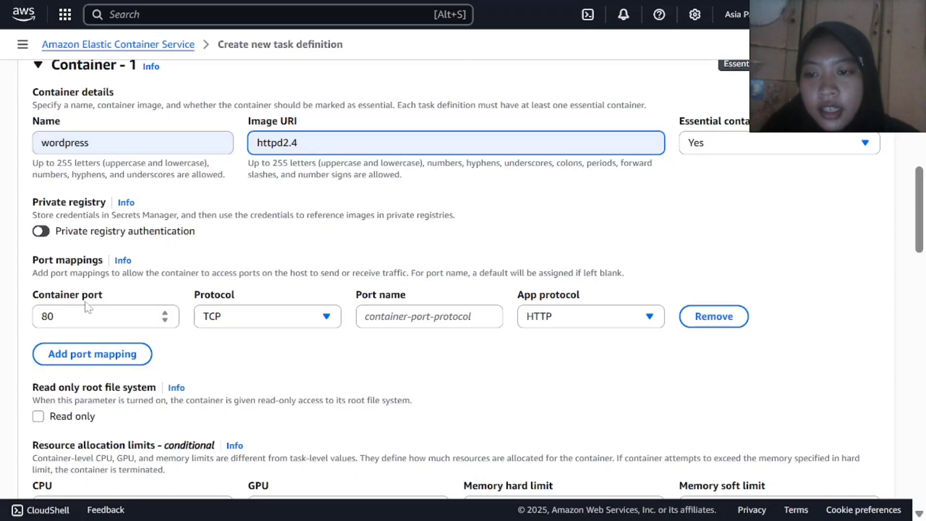
double_click(48, 316)
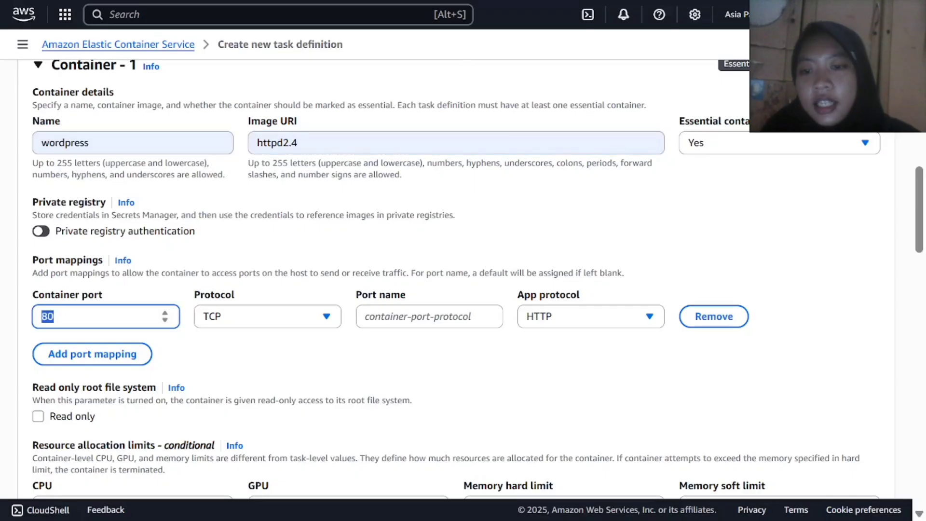
left_click(54, 316)
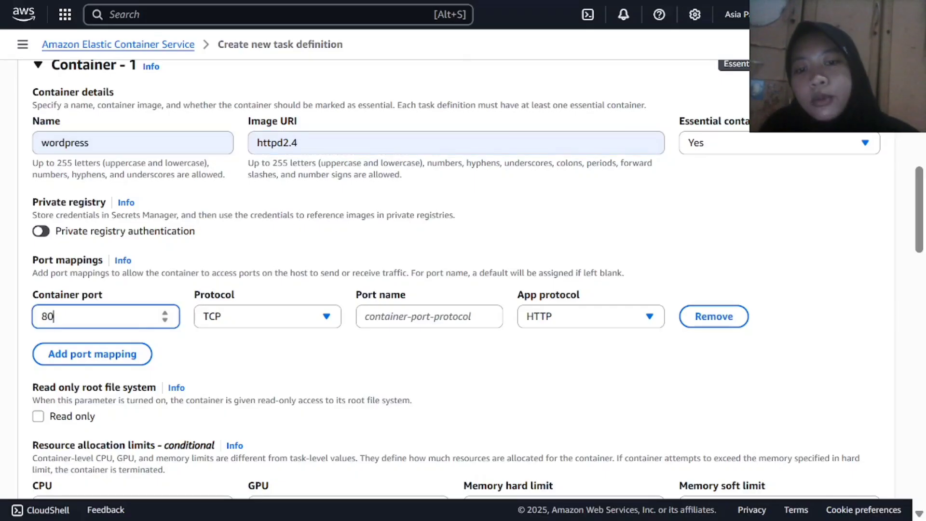
double_click(379, 295)
left_click(408, 316)
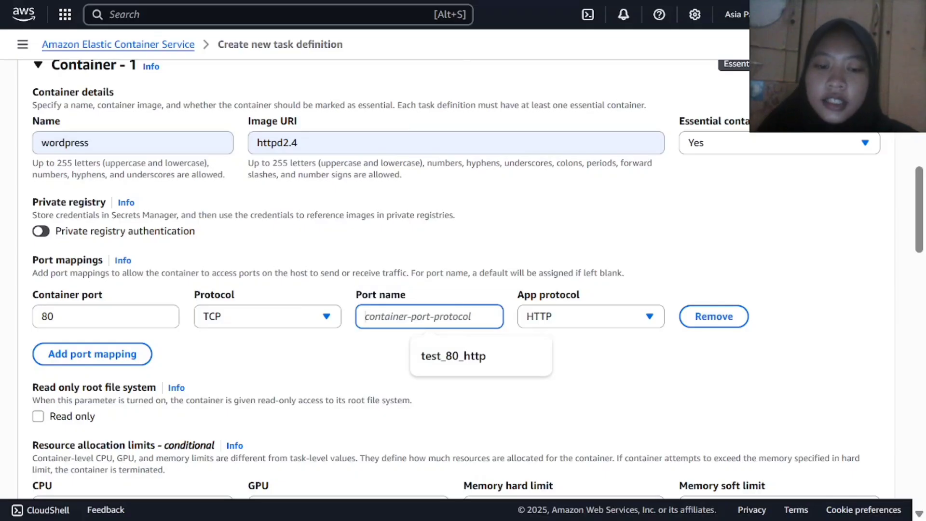
type("koma")
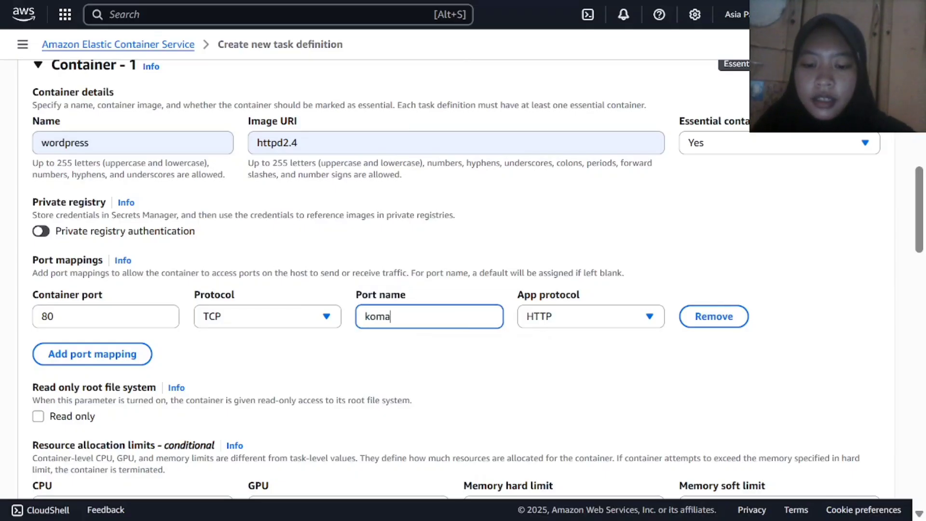
type("rb_")
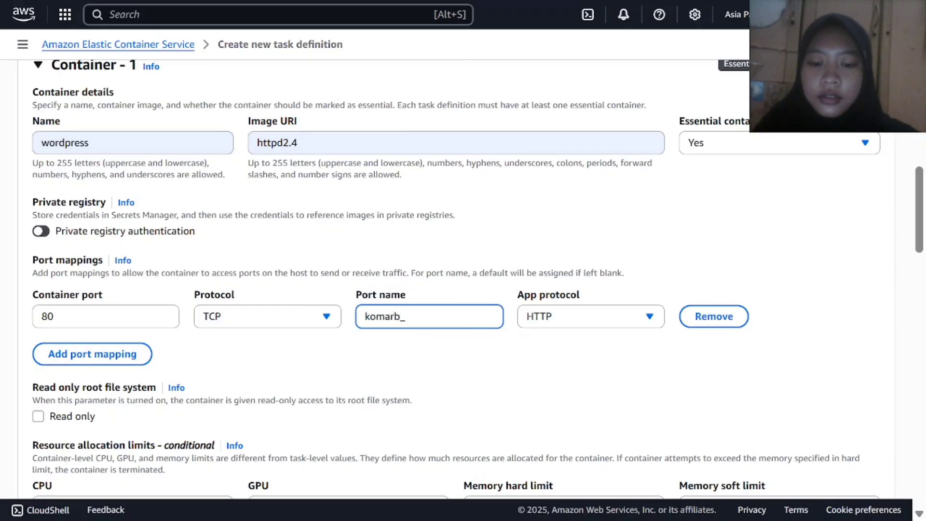
type("80")
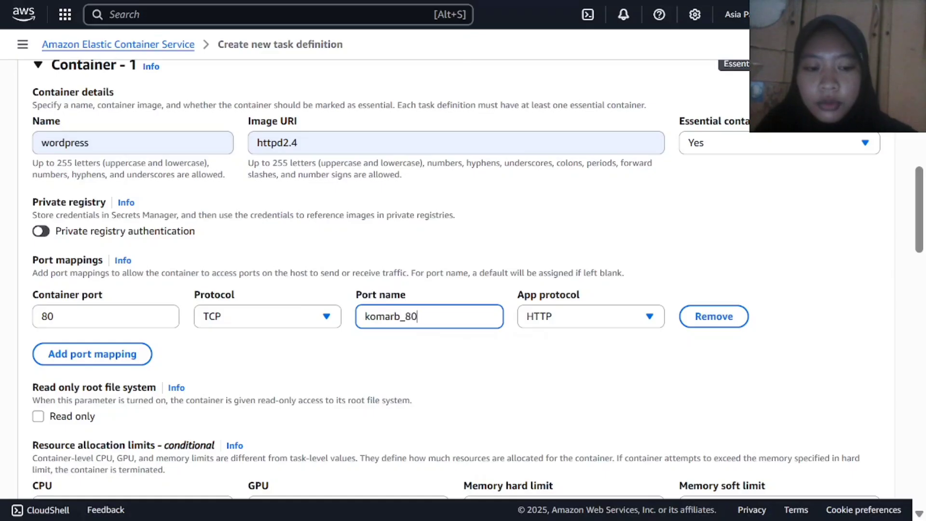
type("_http")
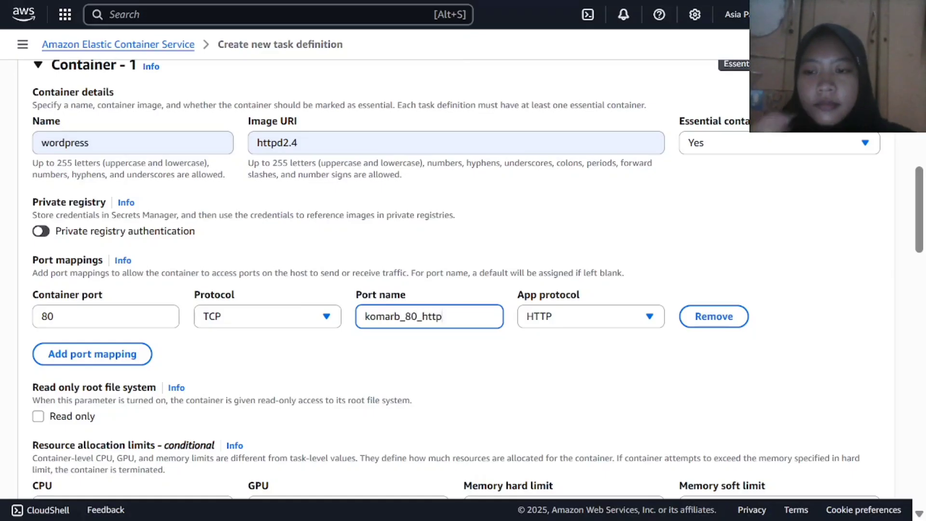
Leave the remaining resource, logging, storage and other optional settings at their defaults and create the task definition
scroll(463, 279, "down", 2)
scroll(400, 341, "down", 2)
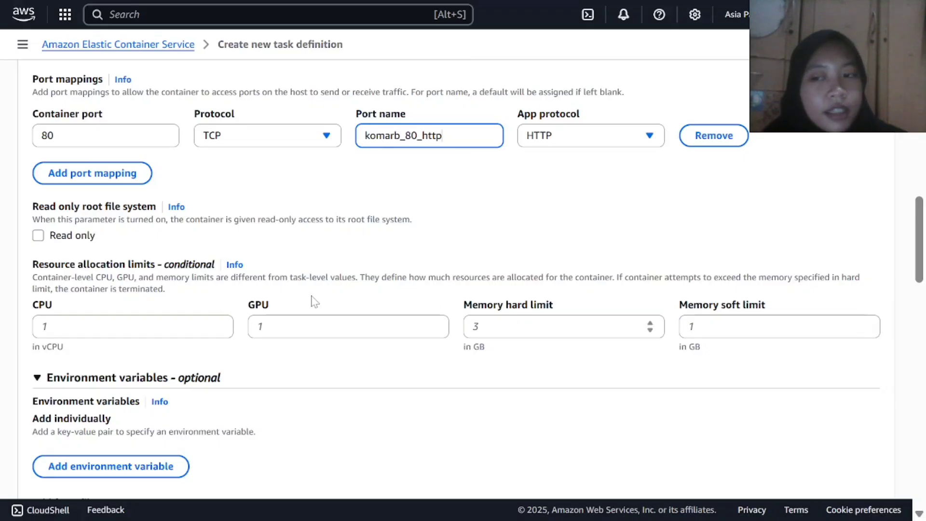
scroll(256, 309, "down", 2)
scroll(208, 313, "down", 13)
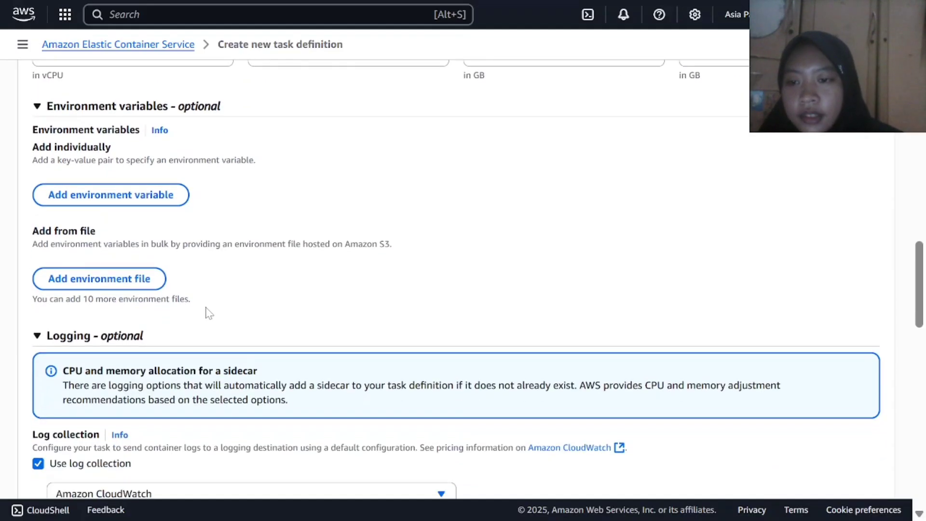
scroll(207, 314, "down", 12)
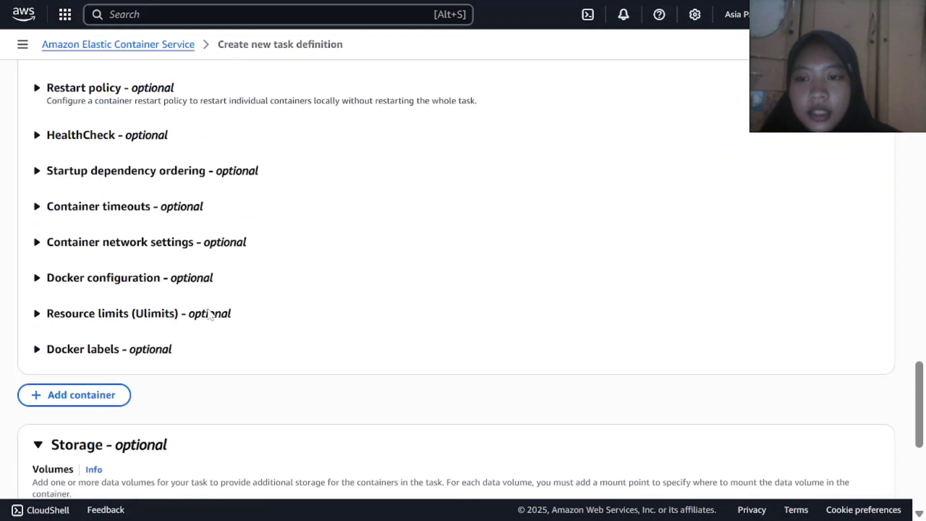
scroll(221, 299, "down", 2)
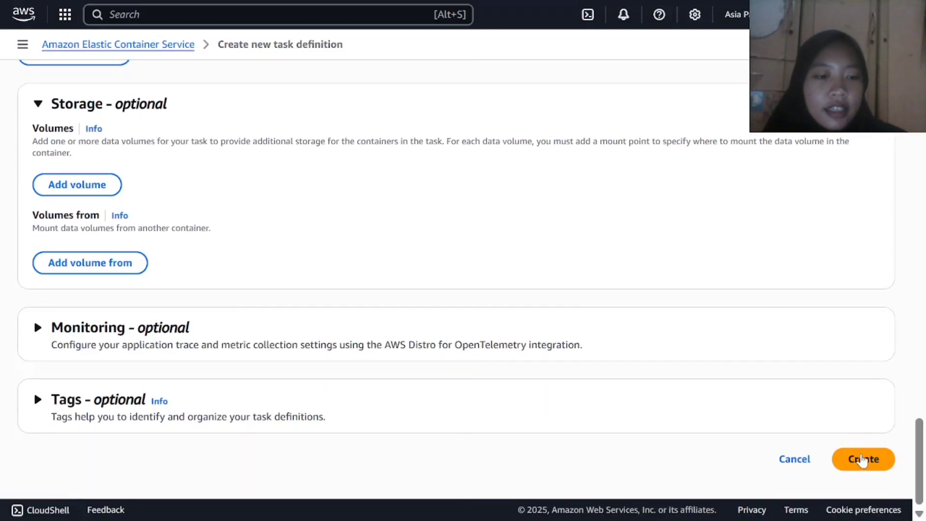
left_click(864, 459)
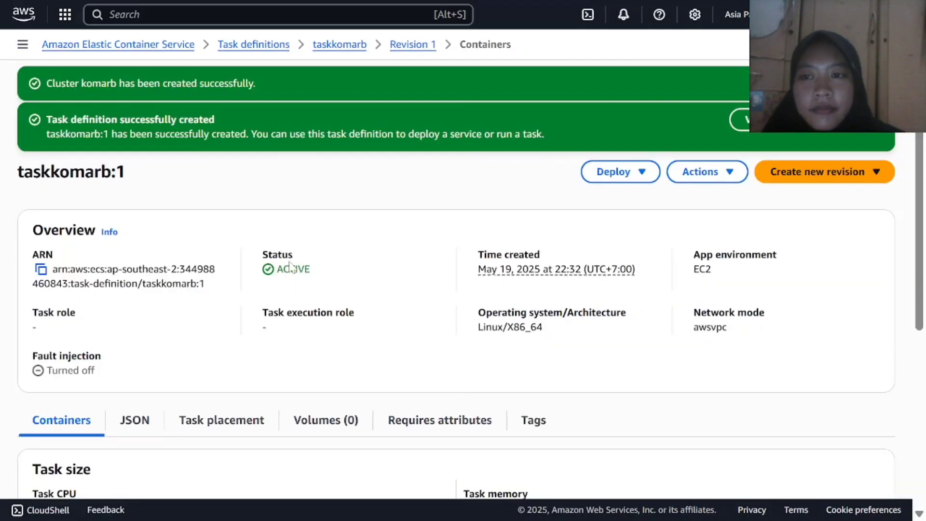
Review the new taskkomarb task definition's creation message, overview, task size and container list
scroll(241, 269, "down", 5)
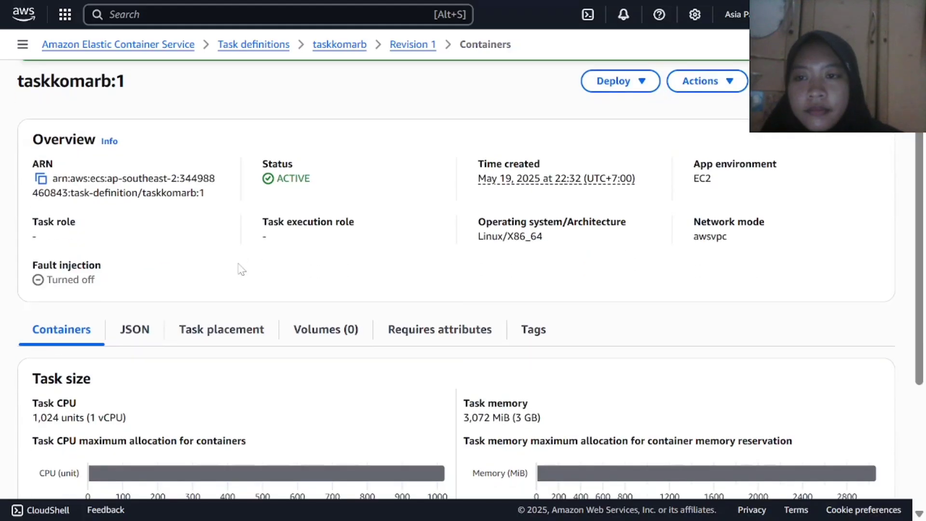
scroll(242, 269, "up", 5)
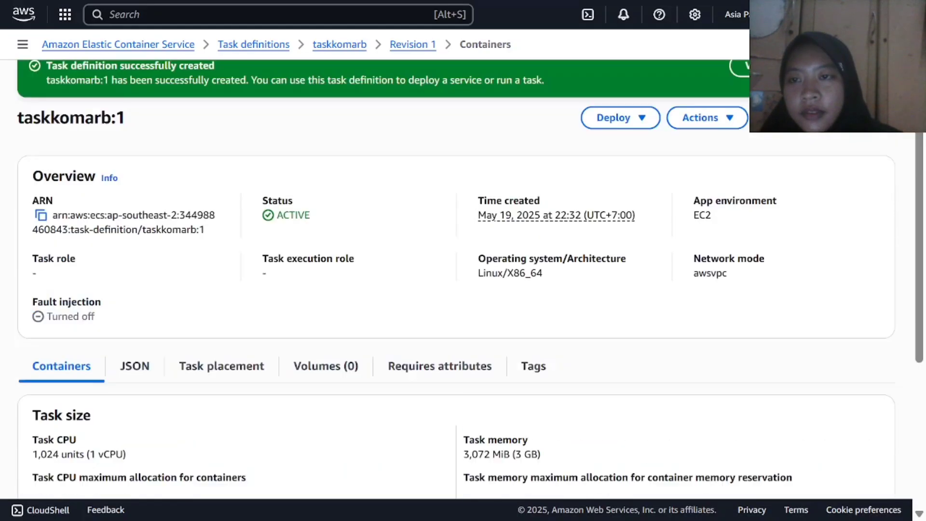
scroll(241, 269, "down", 4)
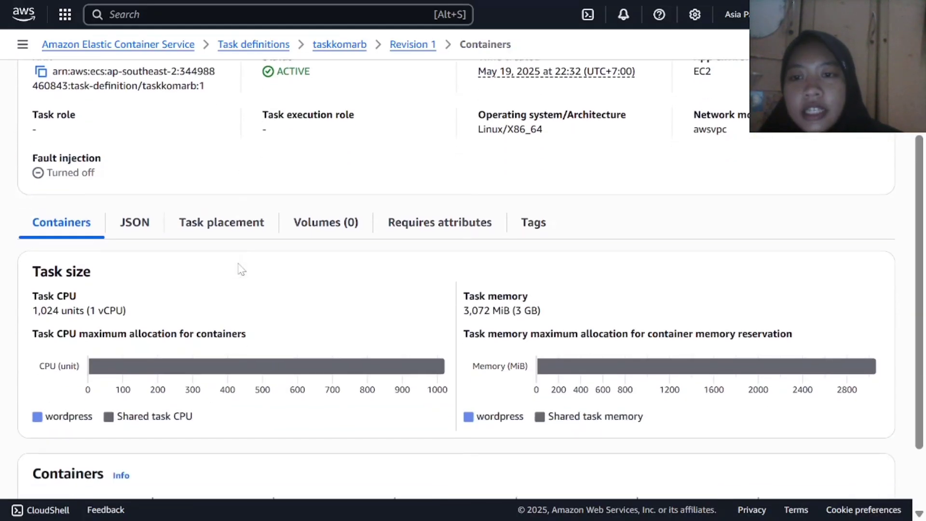
scroll(241, 268, "up", 4)
scroll(242, 250, "down", 5)
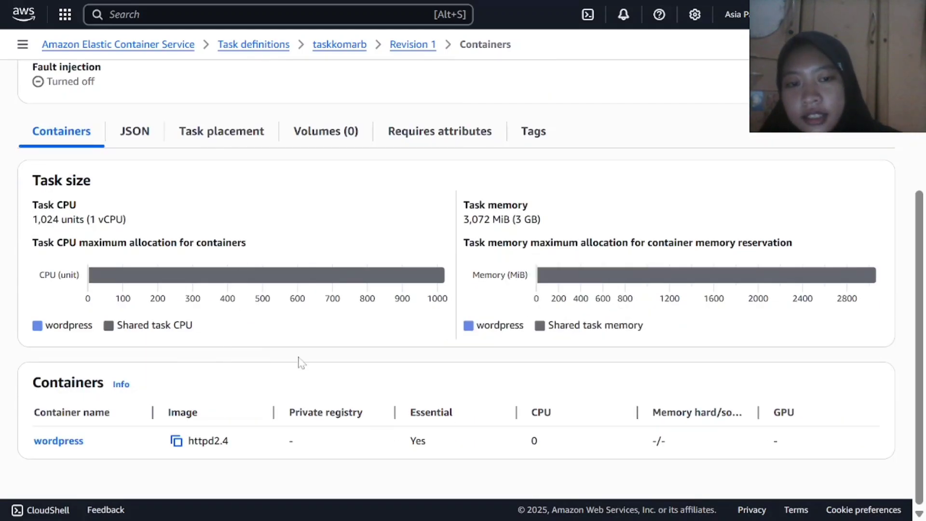
scroll(289, 337, "up", 5)
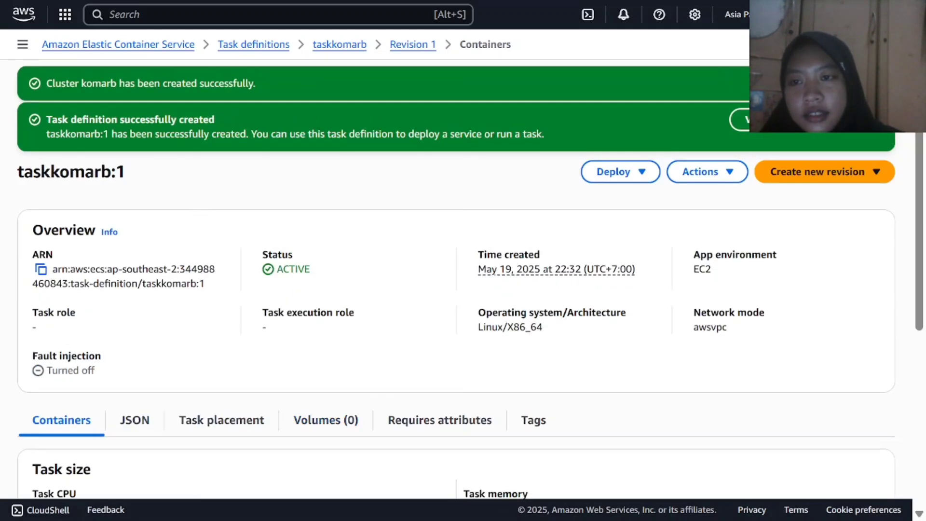
left_click_drag(71, 119, 220, 123)
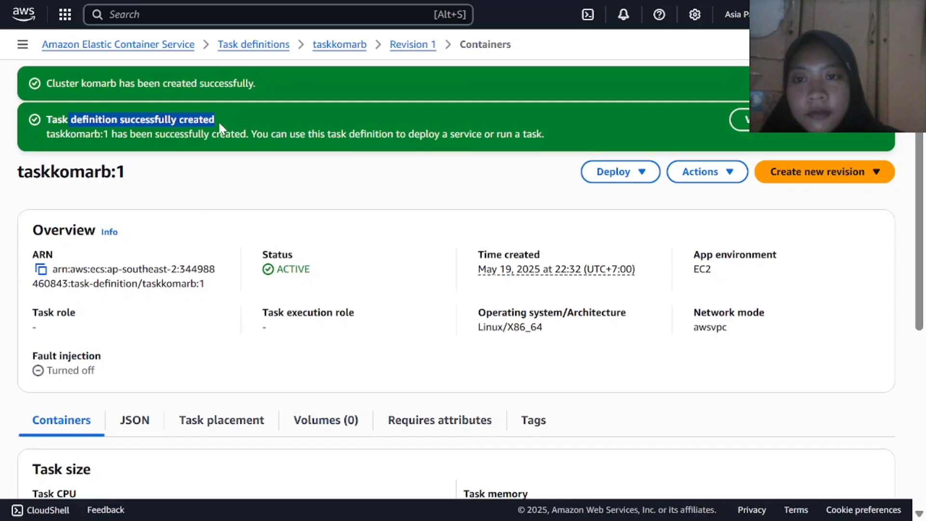
Start deploying the taskkomarb task definition by opening the form for creating a service
scroll(277, 300, "down", 6)
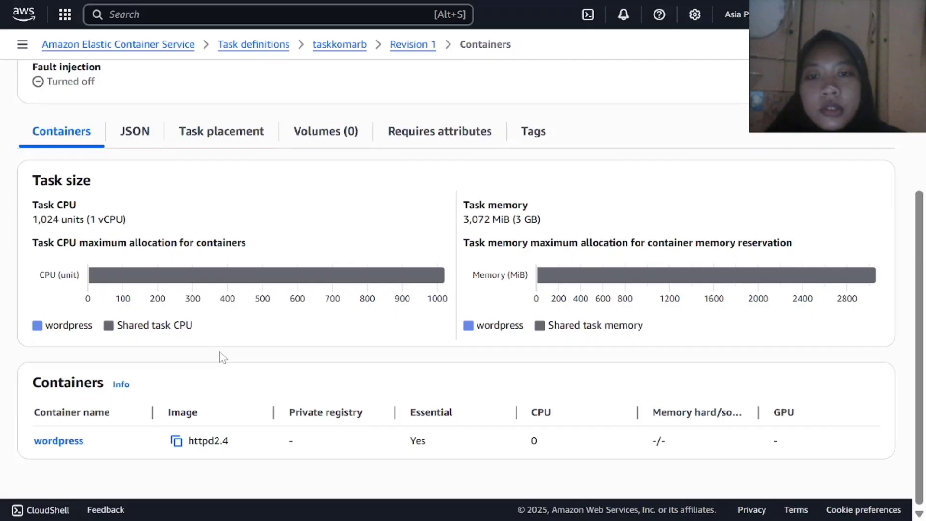
scroll(237, 285, "up", 6)
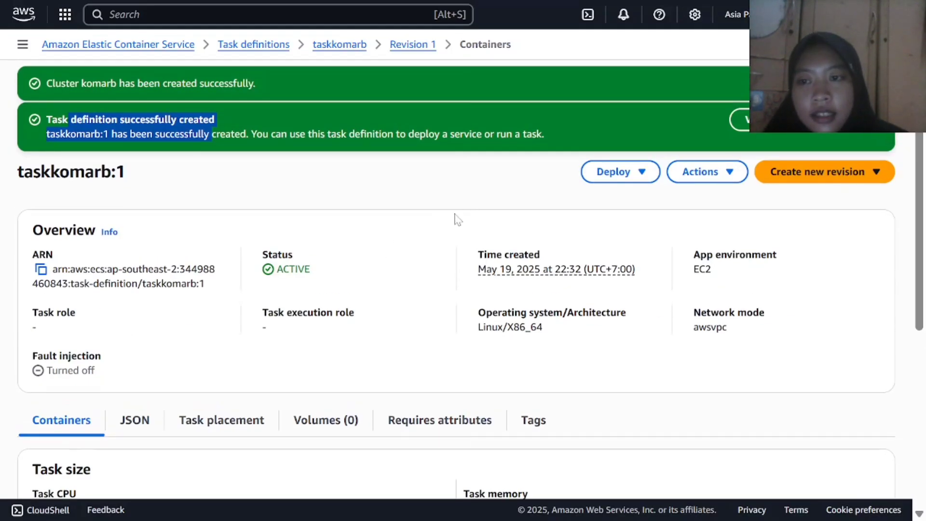
left_click(625, 174)
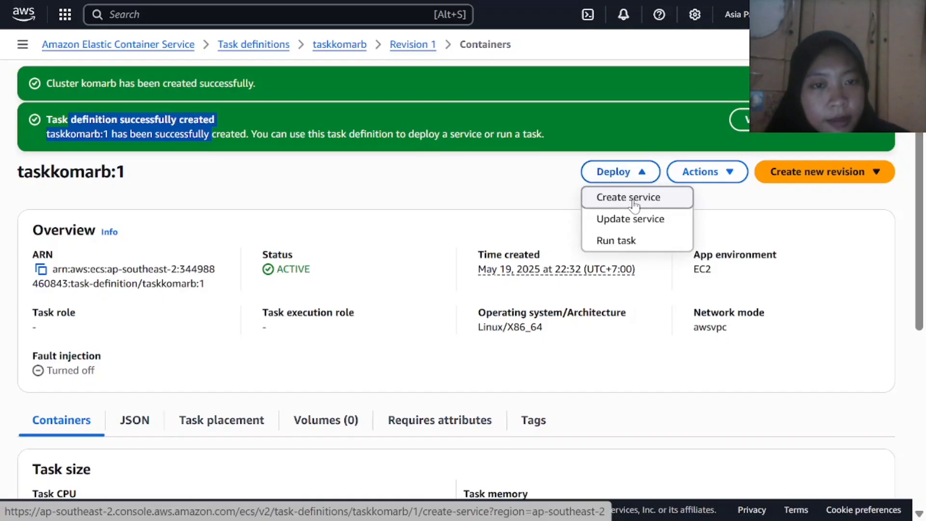
left_click(635, 206)
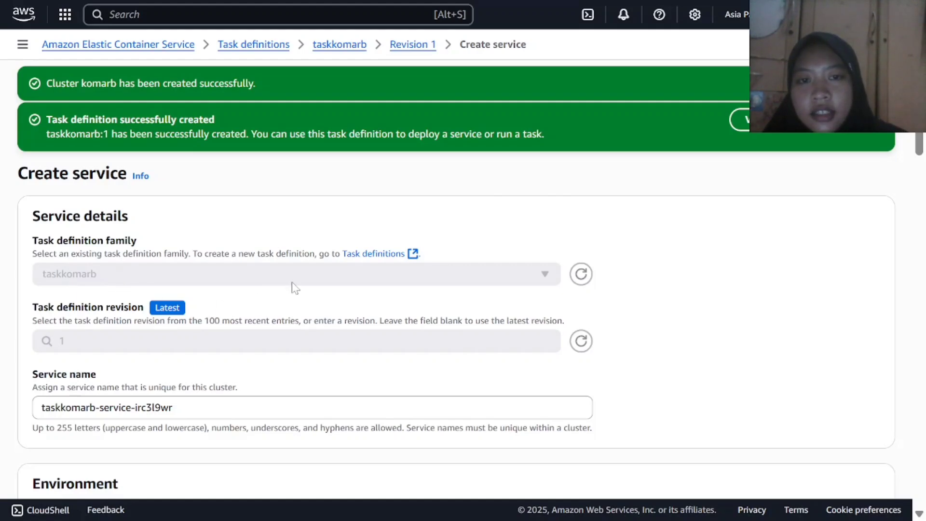
Keep the taskkomarb family and revision 1 in the service details and name the service service_komarb
scroll(74, 268, "down", 2)
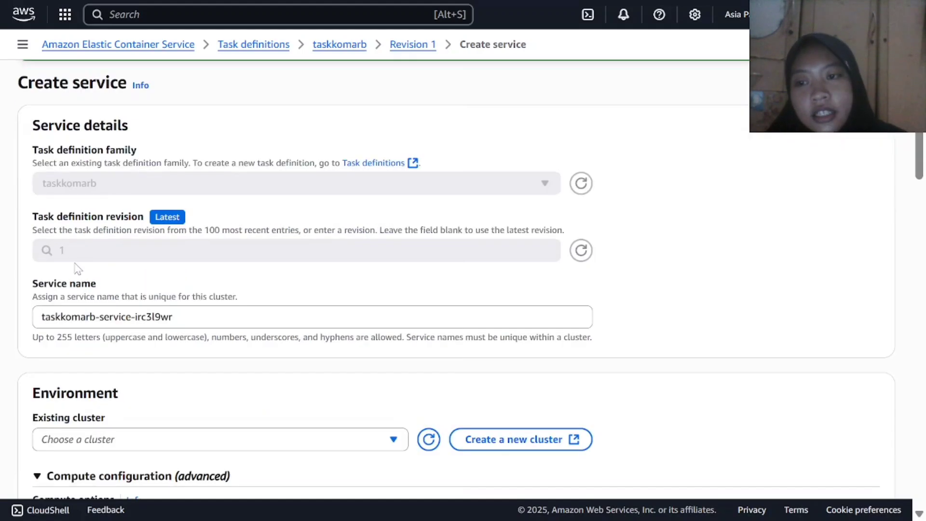
scroll(75, 268, "up", 2)
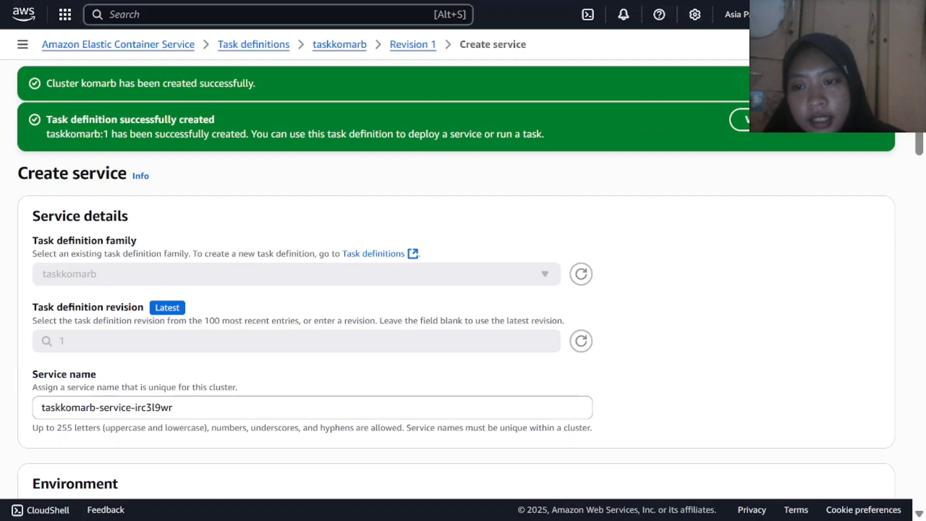
scroll(53, 227, "down", 2)
left_click_drag(47, 218, 144, 218)
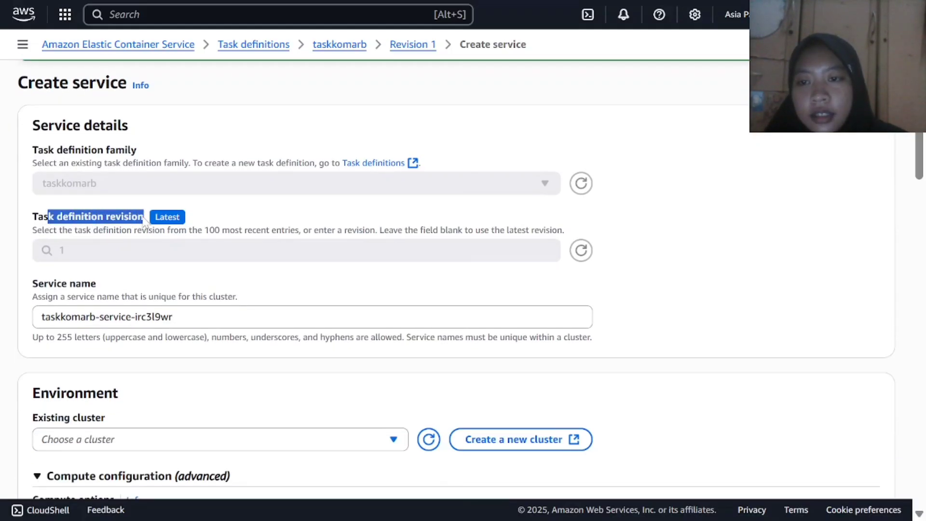
left_click(102, 256)
scroll(141, 289, "down", 2)
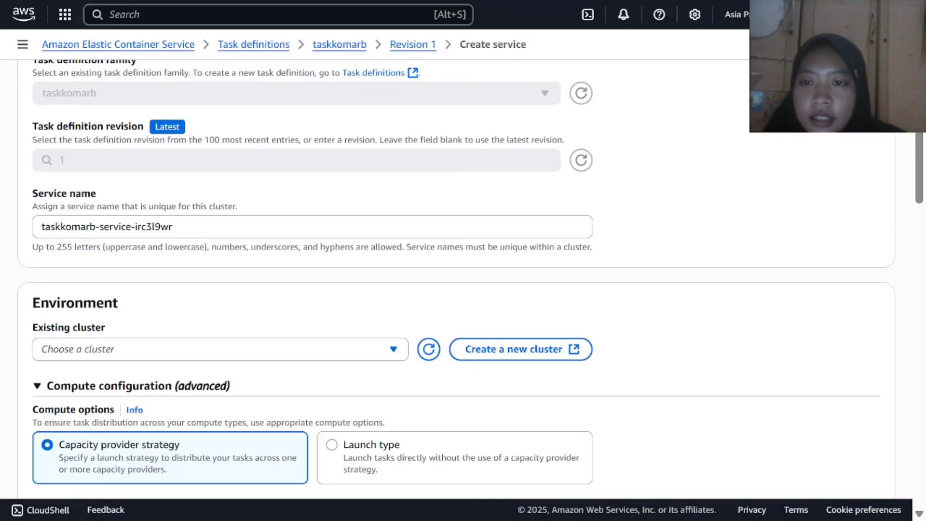
left_click_drag(174, 227, 33, 236)
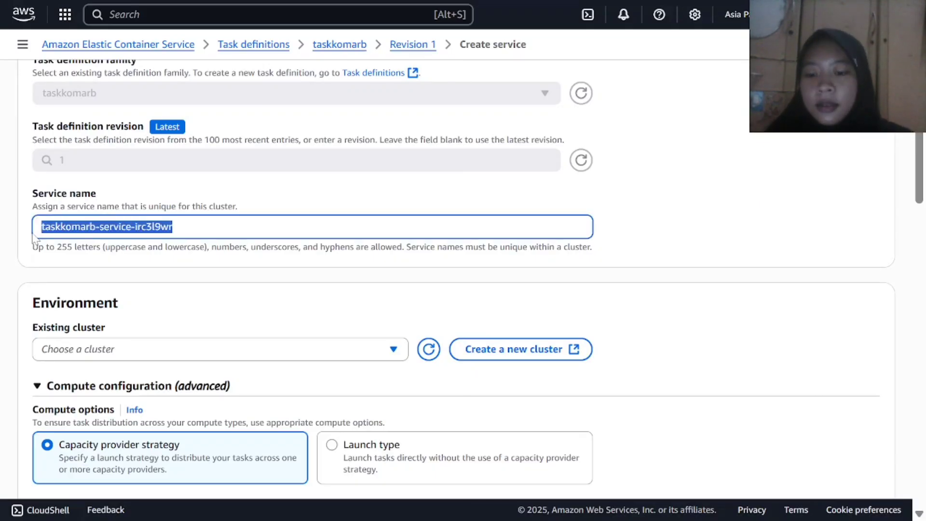
type("serv")
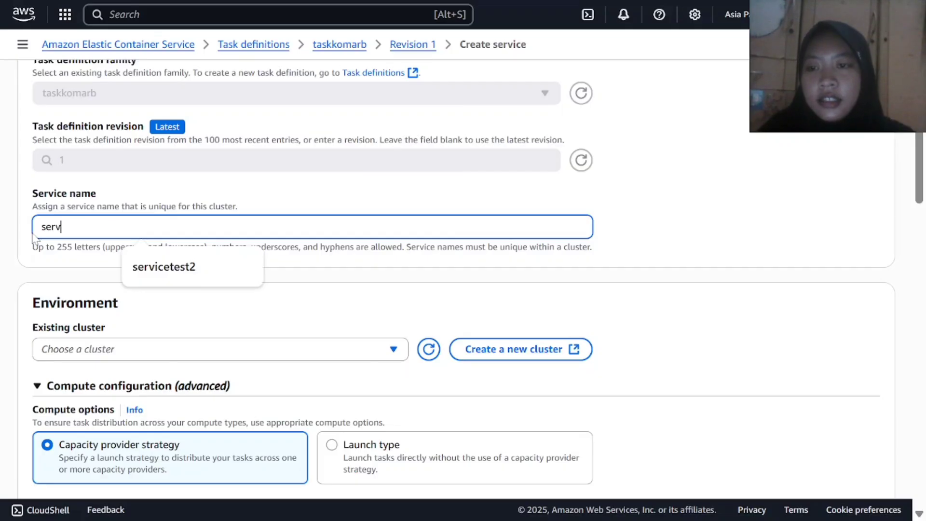
type("ice")
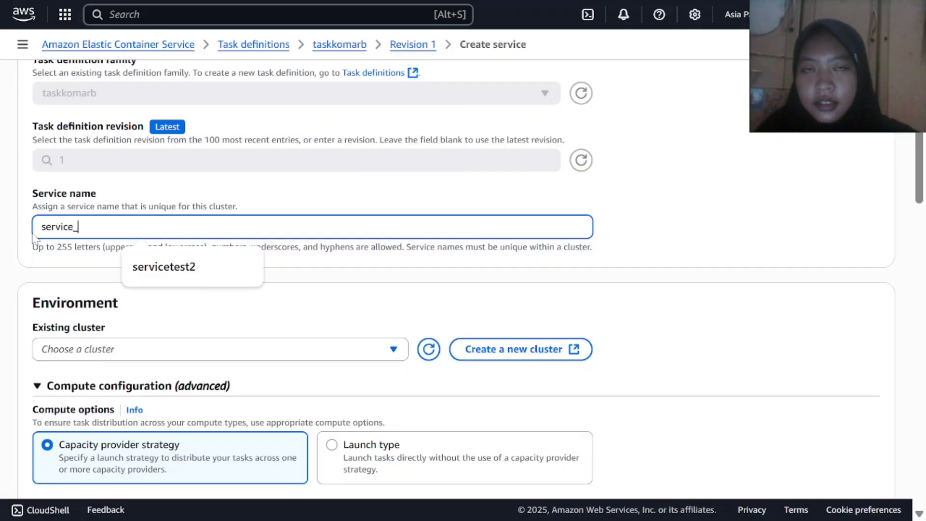
type("_komar")
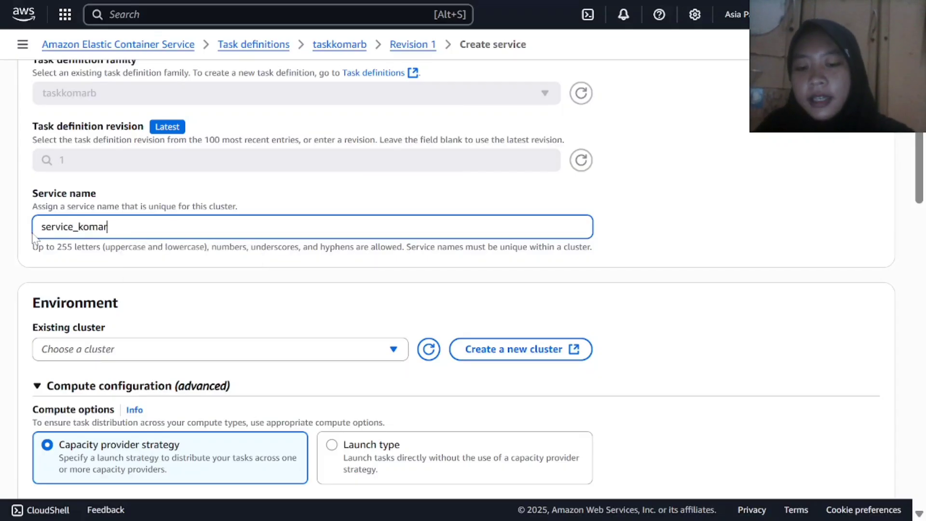
type("b")
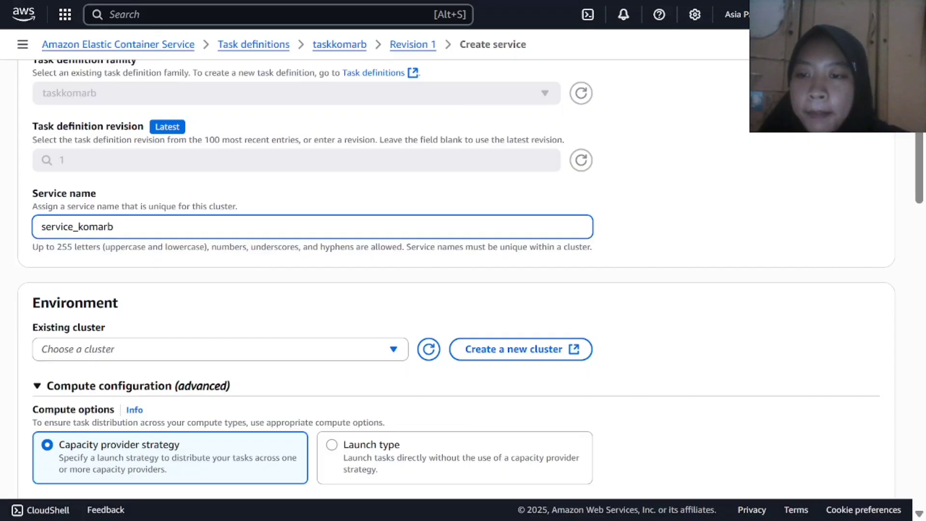
Choose komarb as the existing cluster and keep the capacity provider strategy on the cluster default
scroll(33, 236, "down", 2)
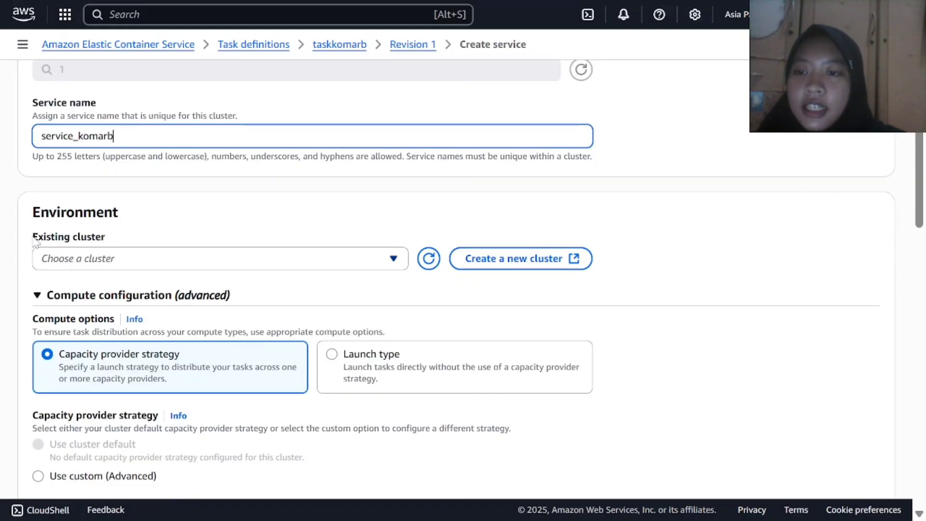
left_click(394, 260)
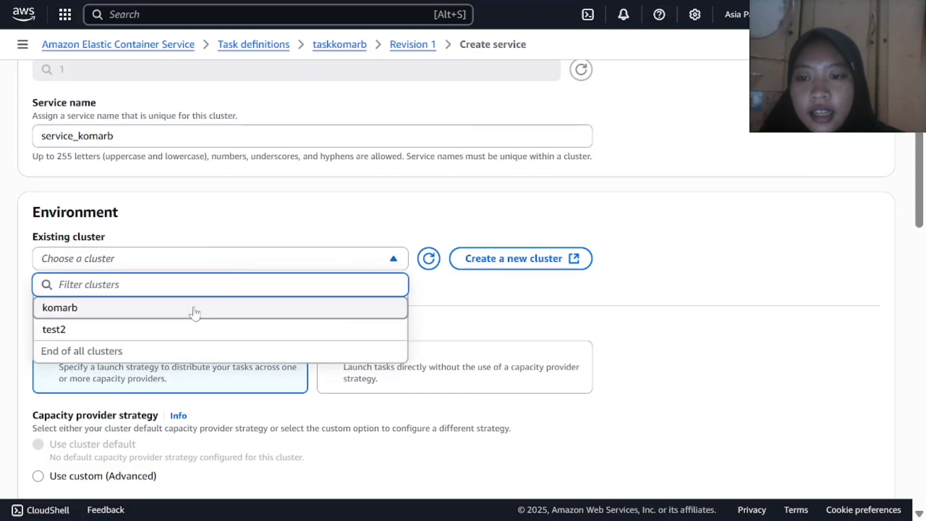
left_click(67, 316)
scroll(265, 232, "down", 2)
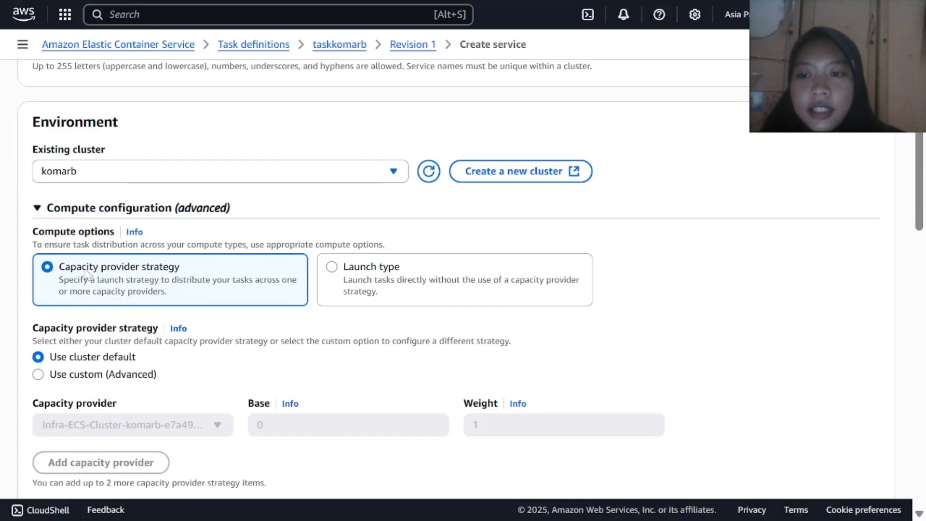
scroll(174, 266, "down", 2)
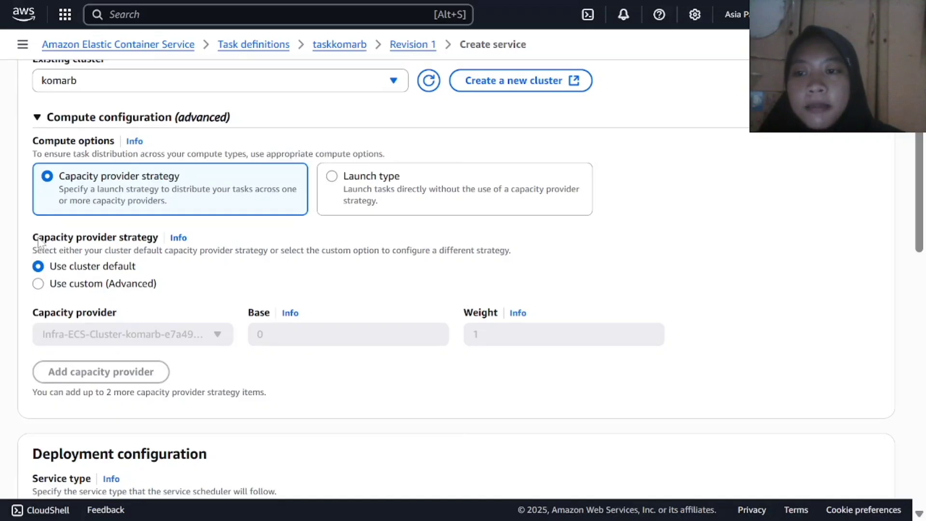
left_click_drag(39, 241, 158, 246)
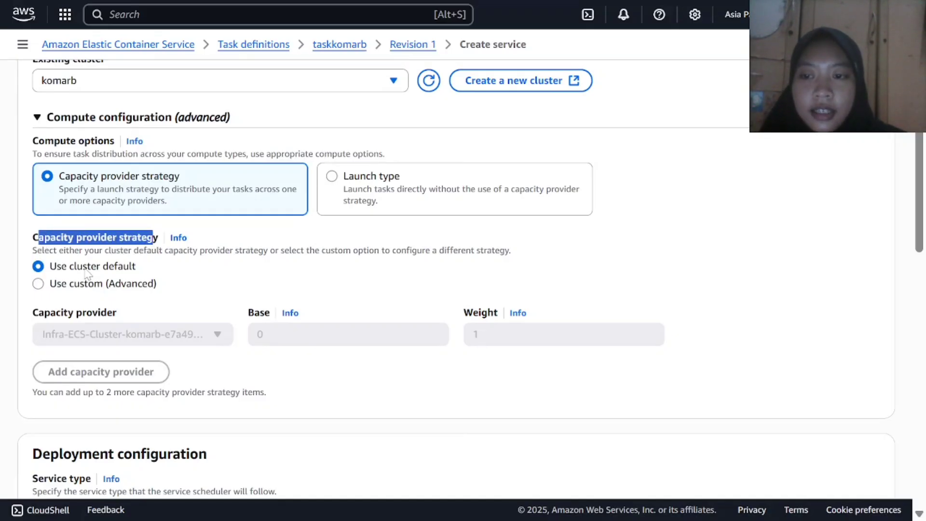
Examine the deployment configuration's service type, desired tasks, Availability Zone rebalancing and health check settings
scroll(199, 238, "down", 4)
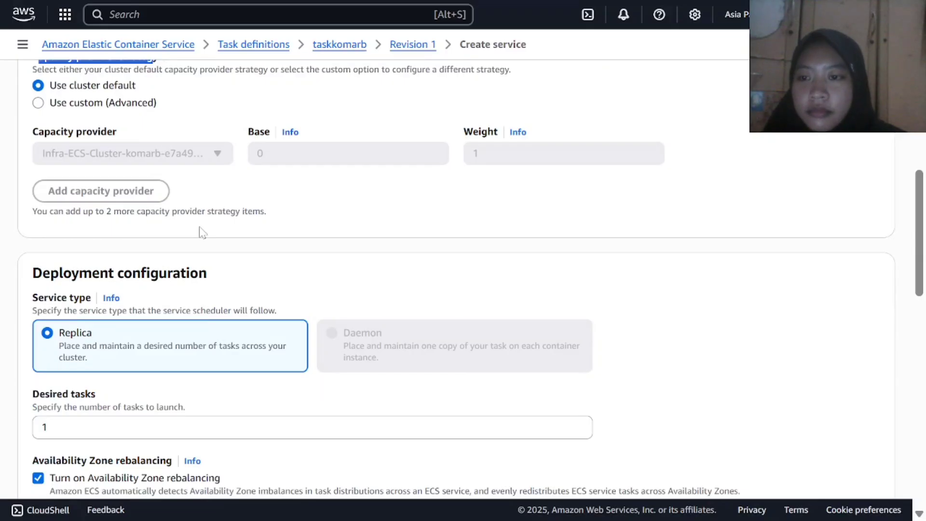
scroll(199, 241, "down", 2)
scroll(192, 325, "down", 2)
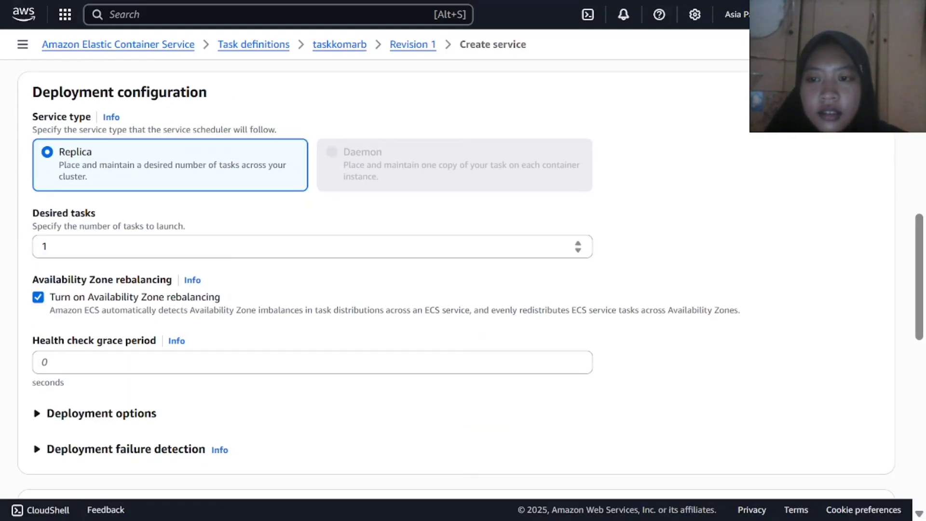
left_click_drag(33, 213, 99, 214)
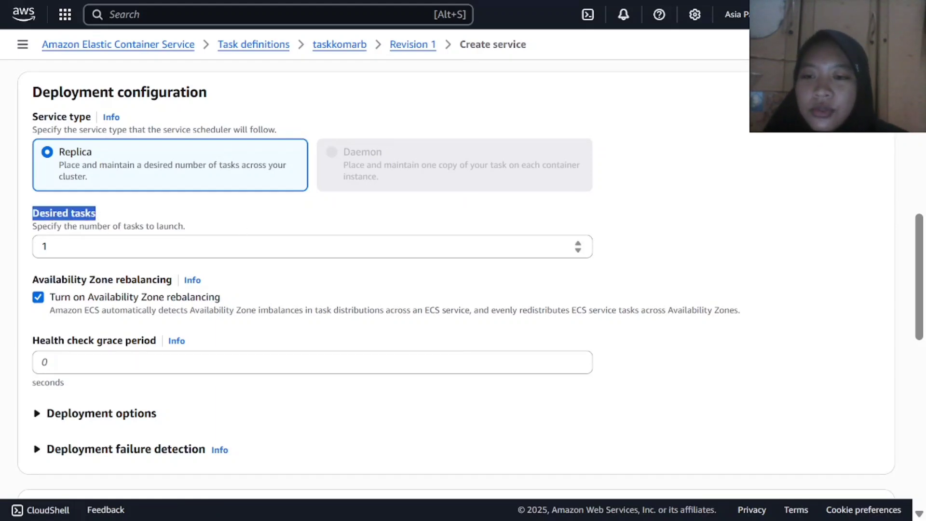
scroll(195, 240, "down", 2)
scroll(169, 232, "up", 2)
scroll(140, 271, "down", 2)
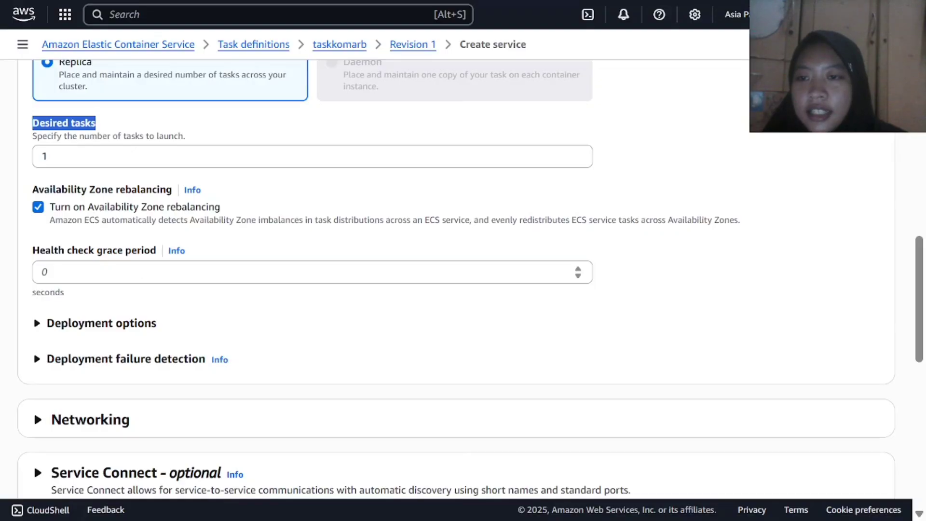
scroll(140, 271, "up", 4)
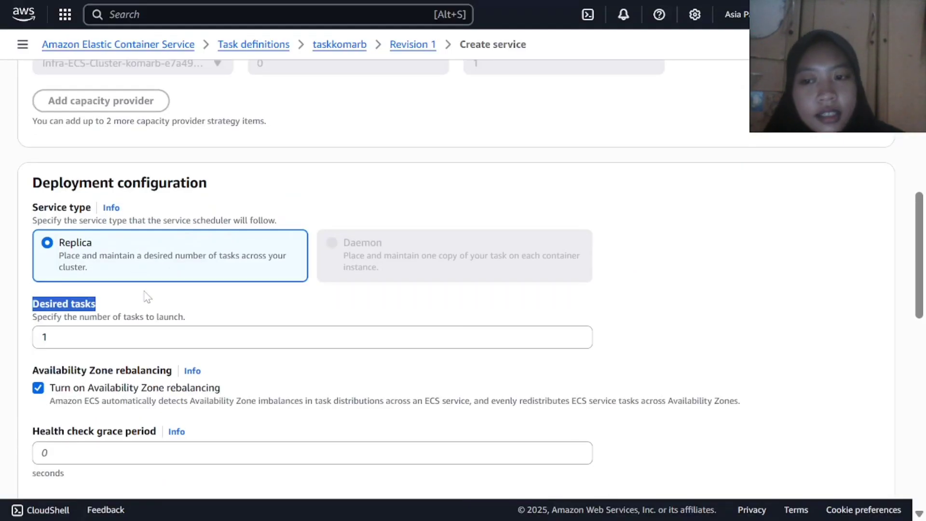
Leave the deployment, networking and optional service sections at their defaults and create the service
scroll(147, 297, "down", 6)
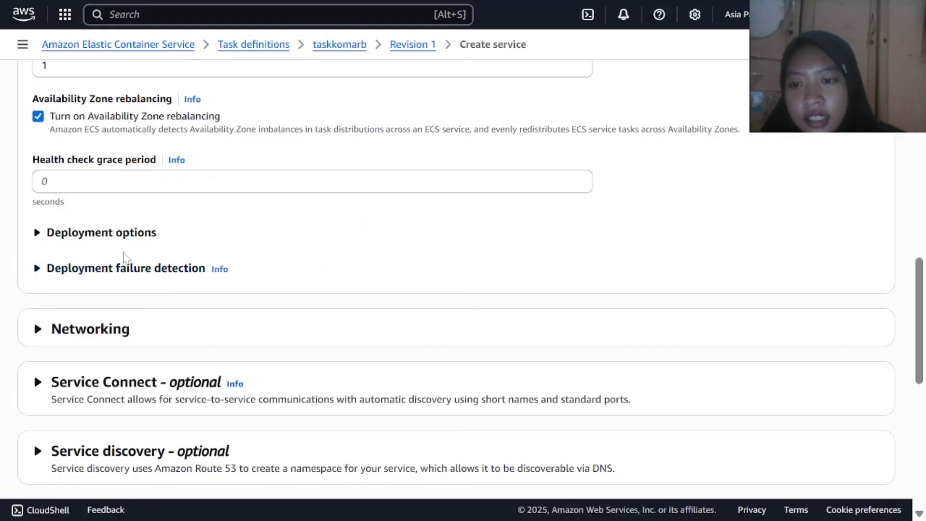
scroll(124, 255, "down", 2)
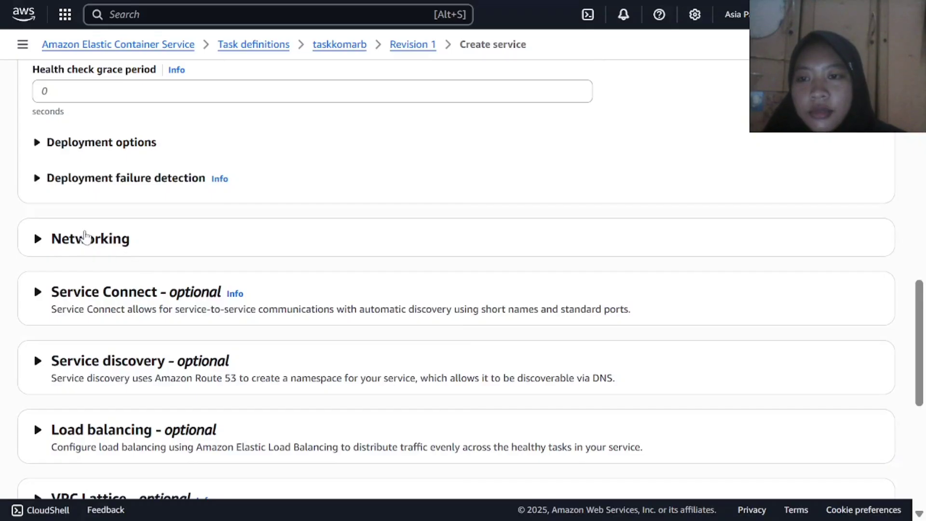
scroll(84, 236, "down", 9)
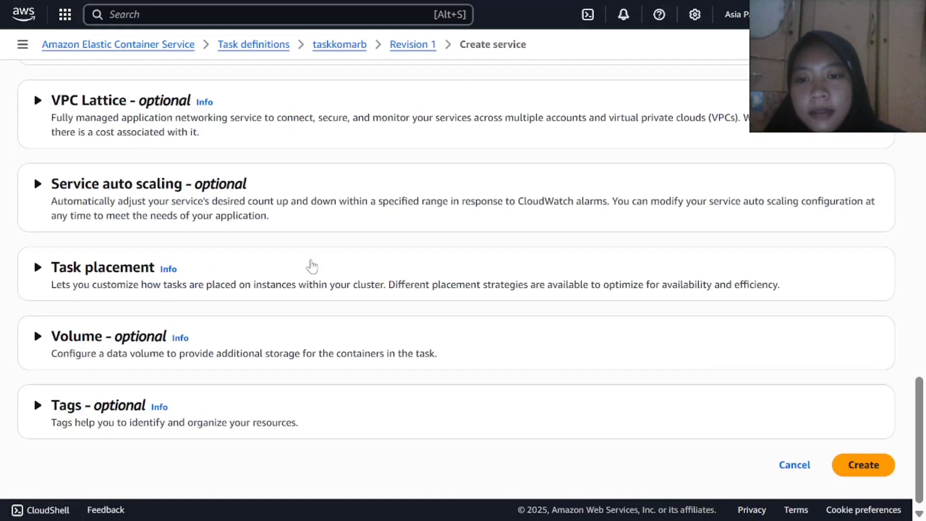
scroll(311, 266, "down", 1)
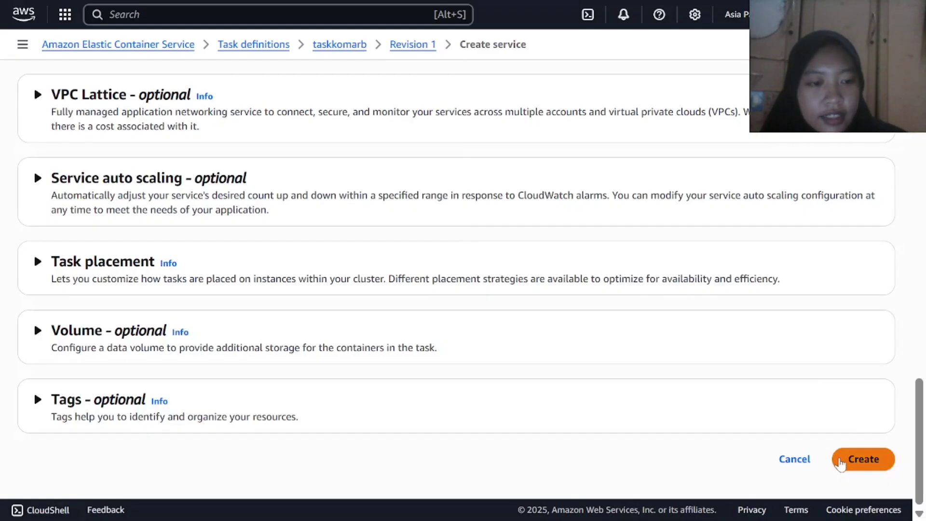
left_click(841, 463)
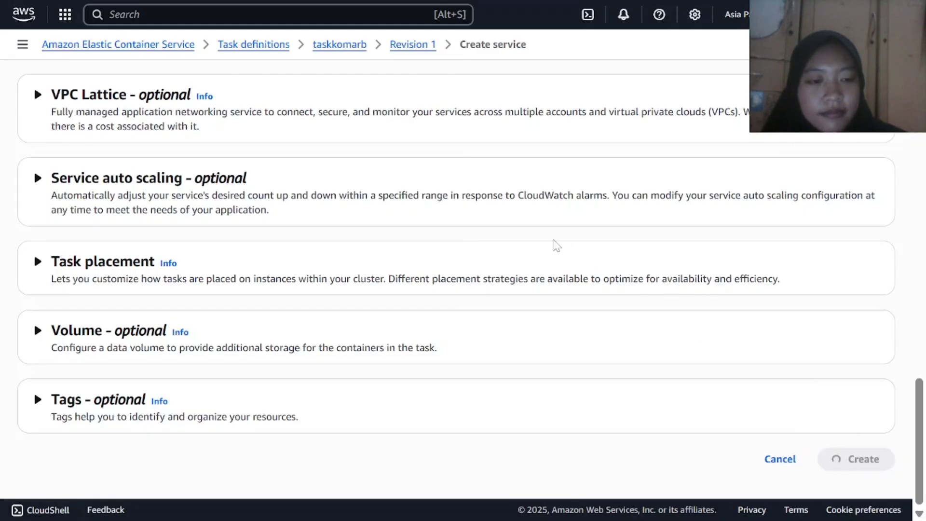